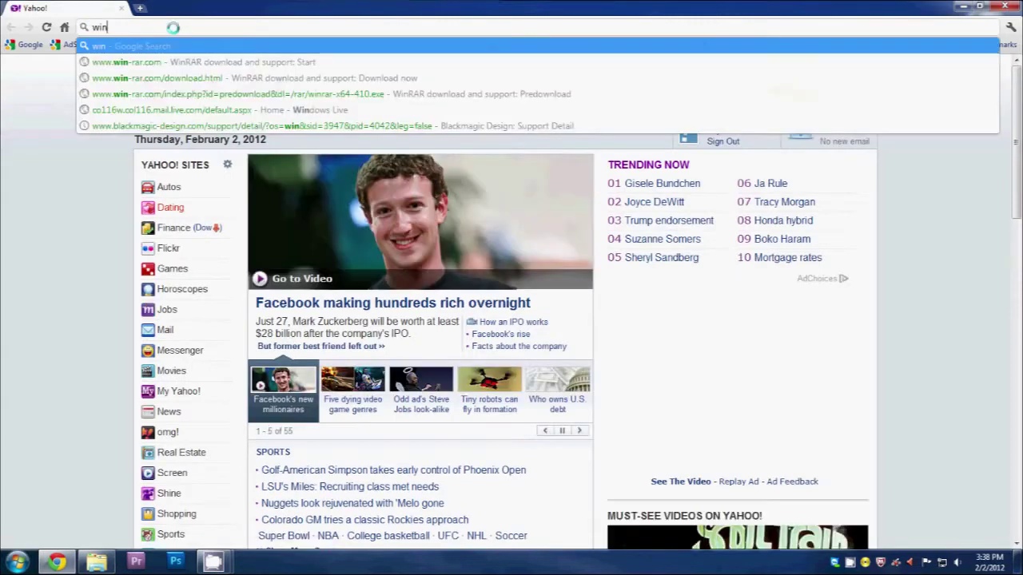
pyautogui.write('r')
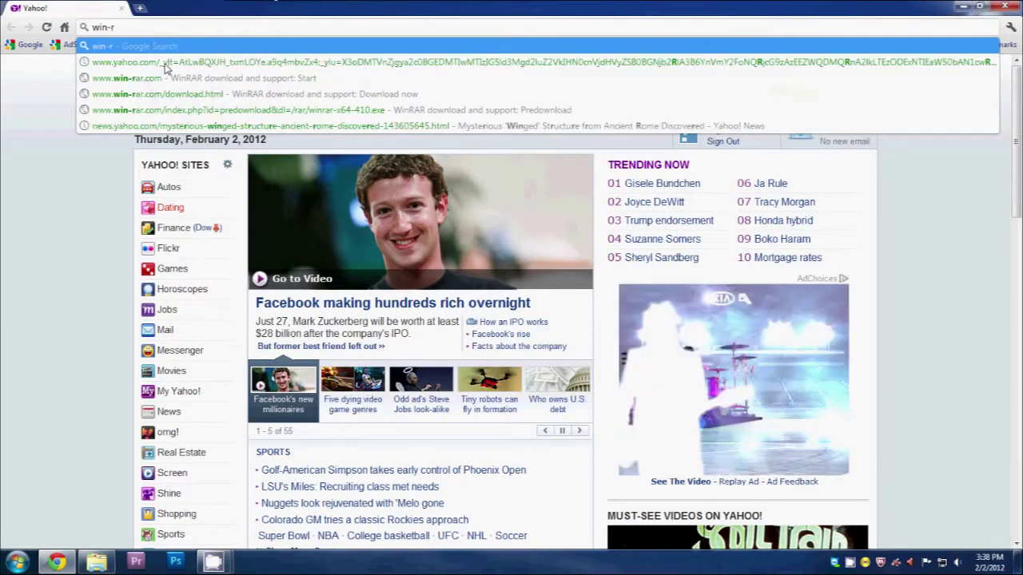
pyautogui.click(161, 76)
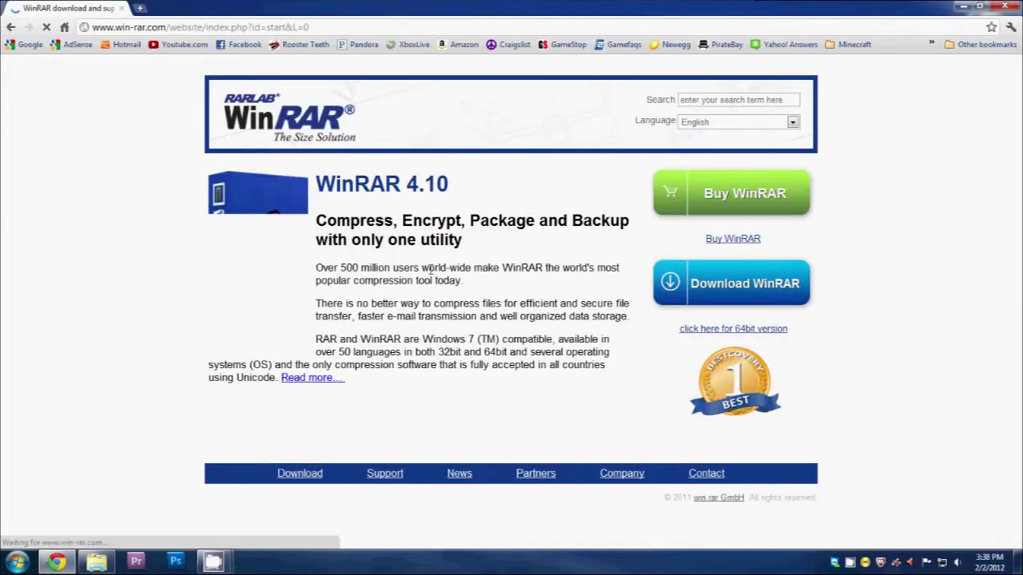
pyautogui.click(297, 475)
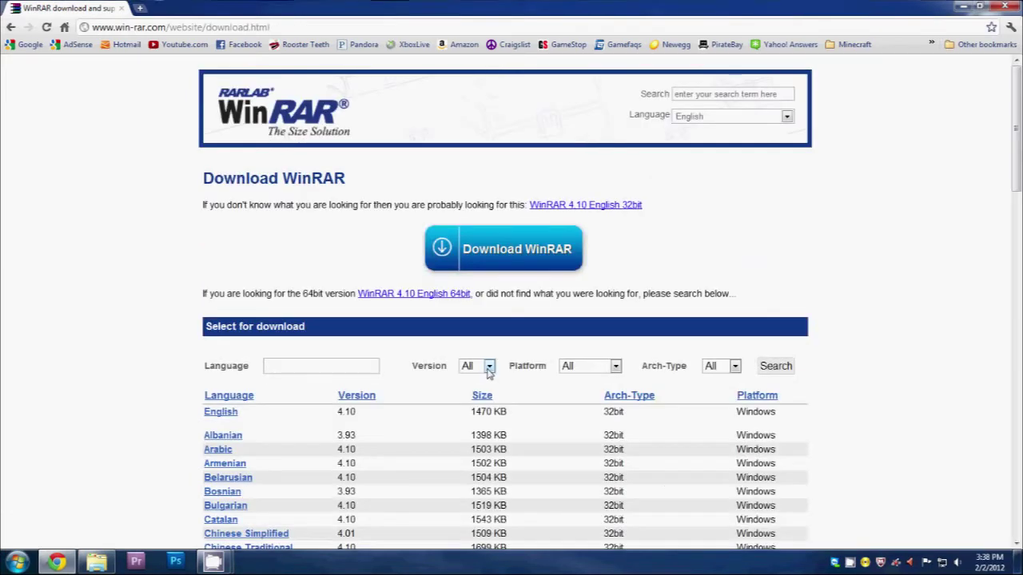
# Filter the WinRAR download list to the Windows platform and 64bit arch-type, and run the search.
pyautogui.click(479, 368)
pyautogui.click(591, 366)
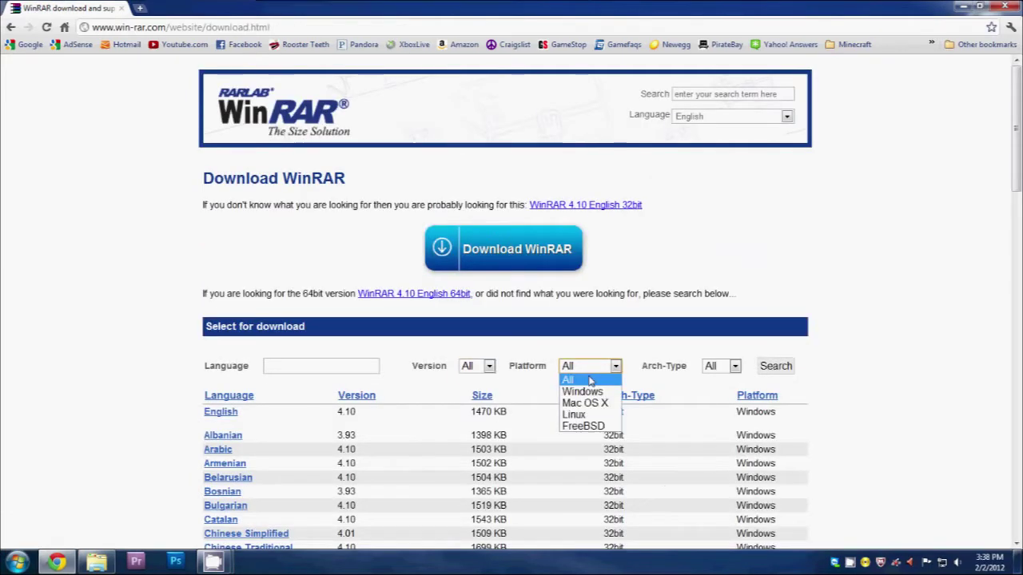
pyautogui.click(581, 391)
pyautogui.click(715, 368)
pyautogui.click(717, 404)
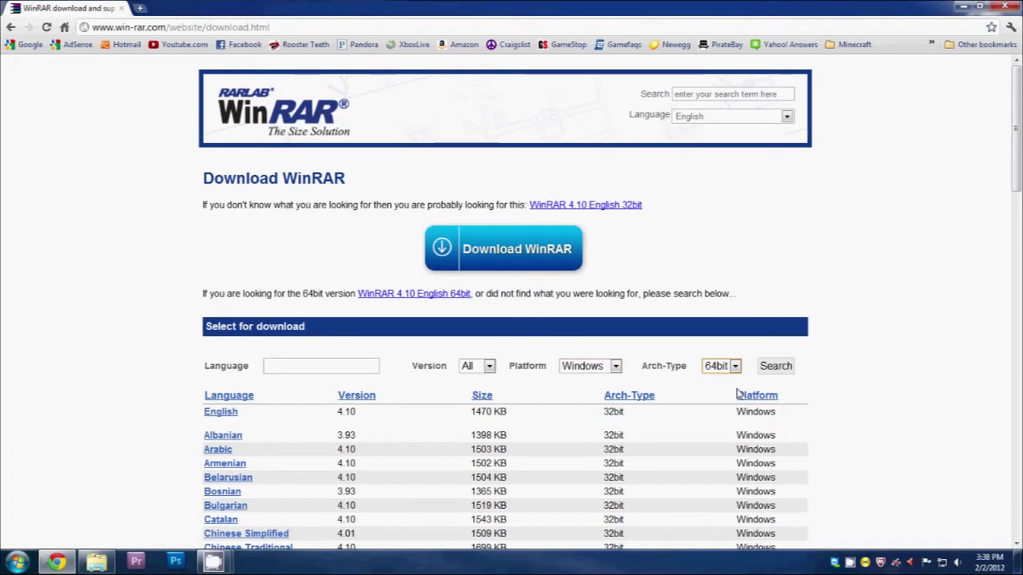
pyautogui.click(774, 369)
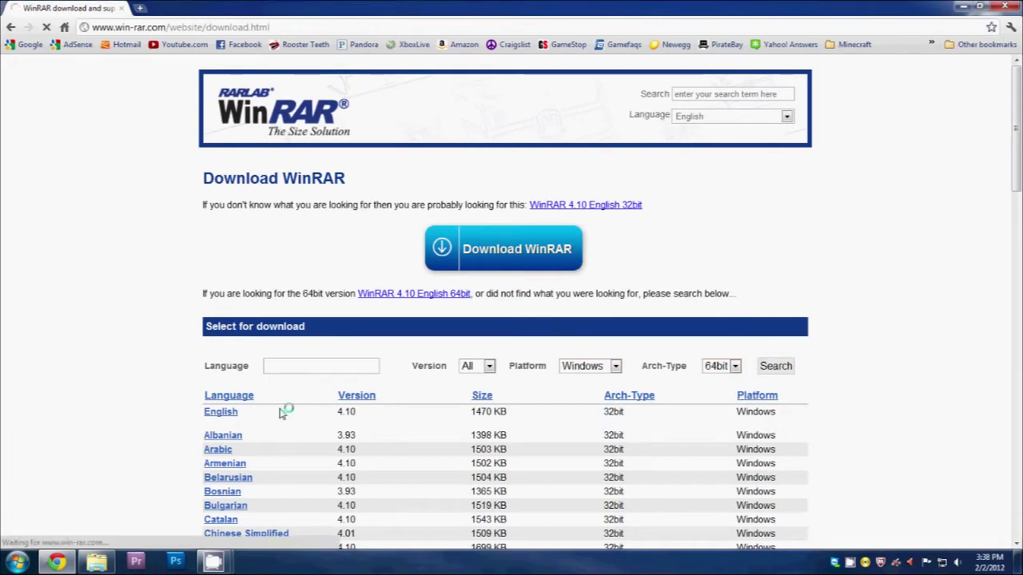
pyautogui.click(224, 418)
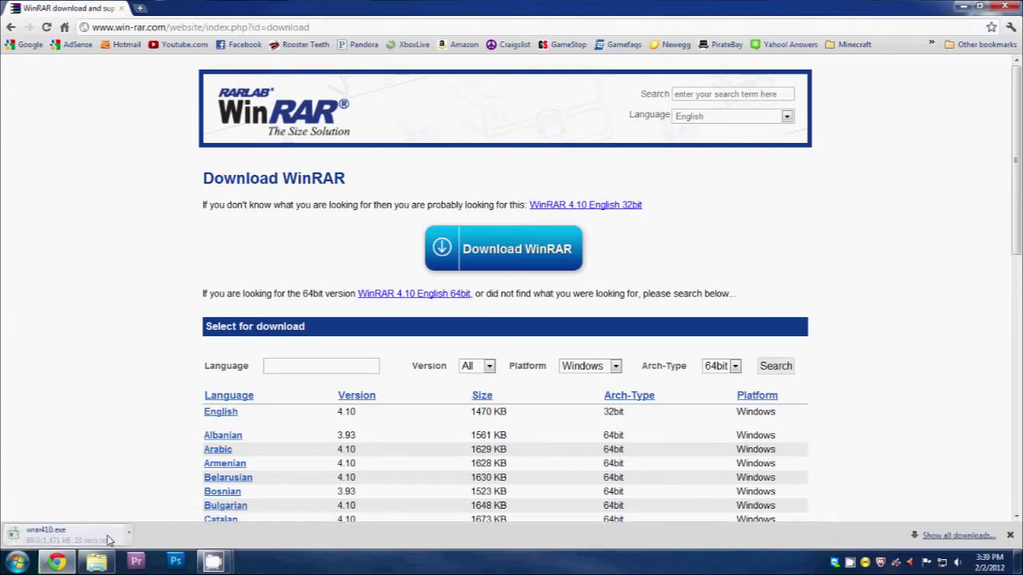
pyautogui.click(128, 532)
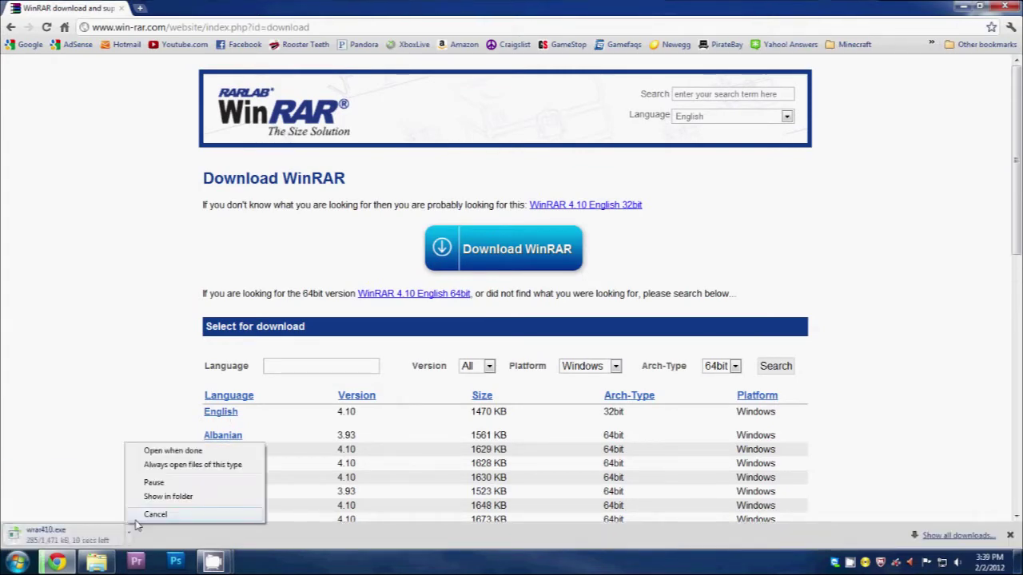
pyautogui.click(152, 515)
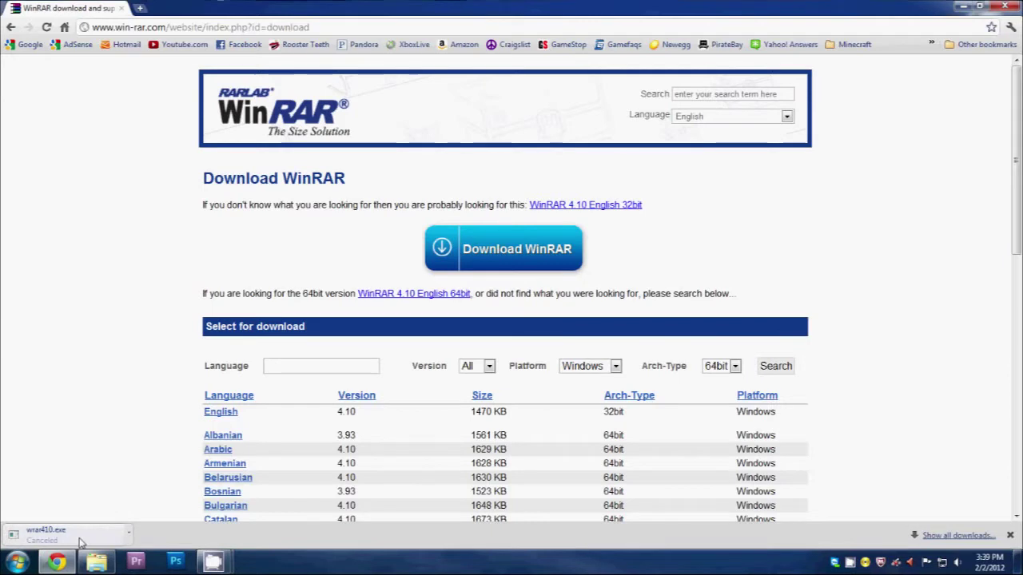
# Close the browser and open the Downloads folder in an enlarged file window.
pyautogui.click(1015, 6)
pyautogui.click(17, 561)
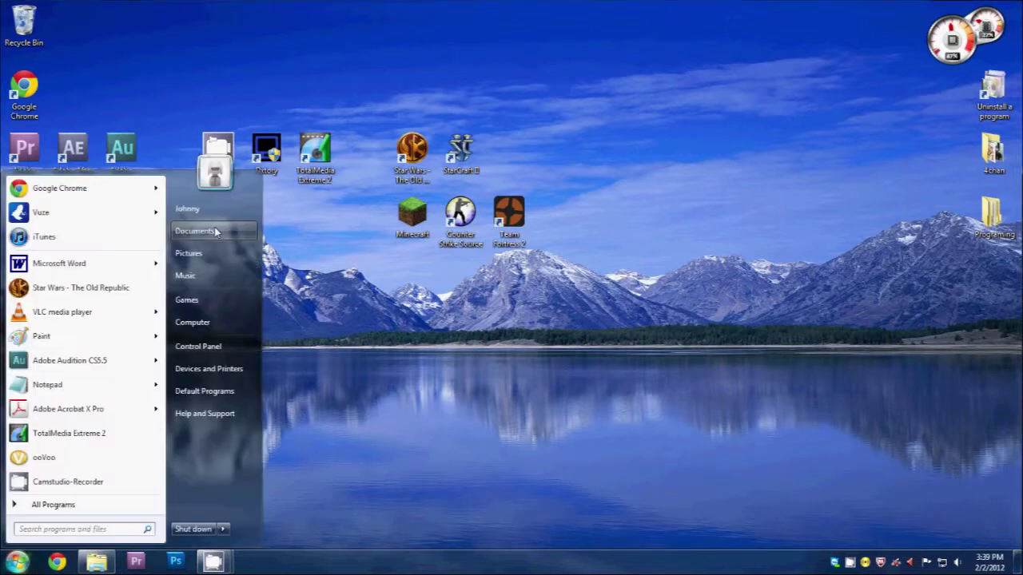
pyautogui.click(215, 231)
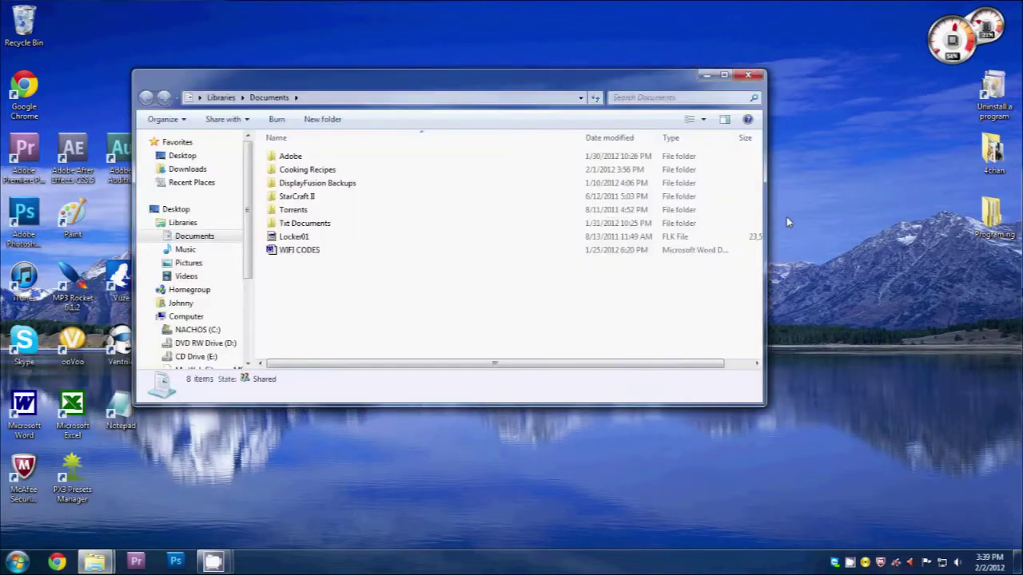
pyautogui.moveTo(777, 419); pyautogui.dragTo(879, 493)
pyautogui.click(187, 170)
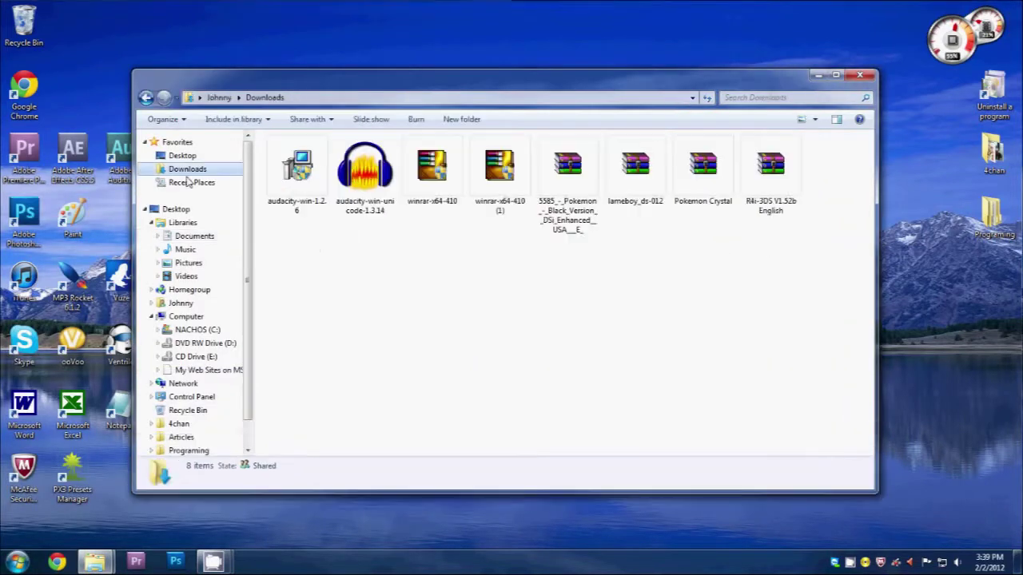
# Run the winrar-x64-410 installer, install WinRAR to the default destination folder, and close the Downloads window.
pyautogui.click(431, 168)
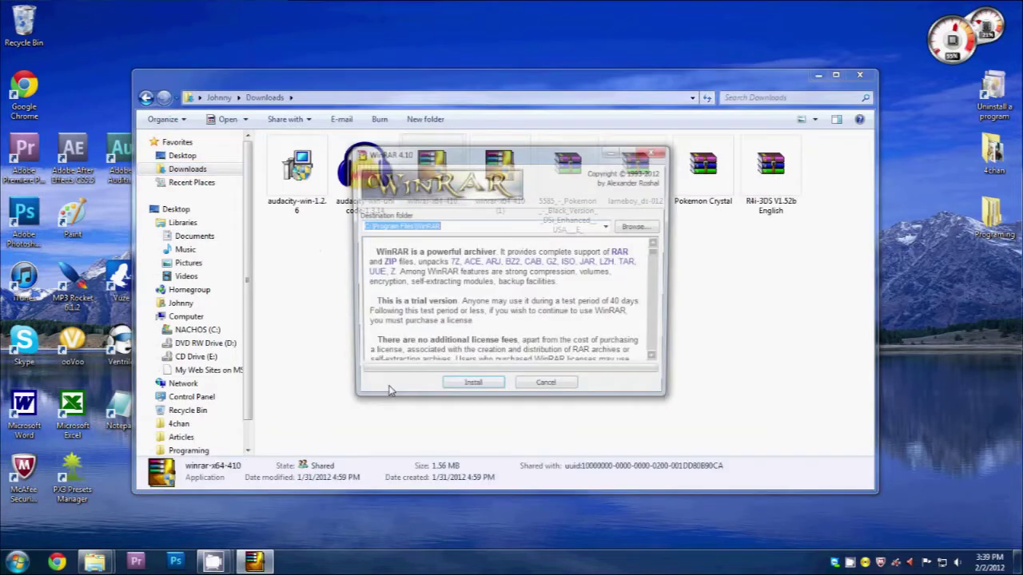
pyautogui.click(470, 390)
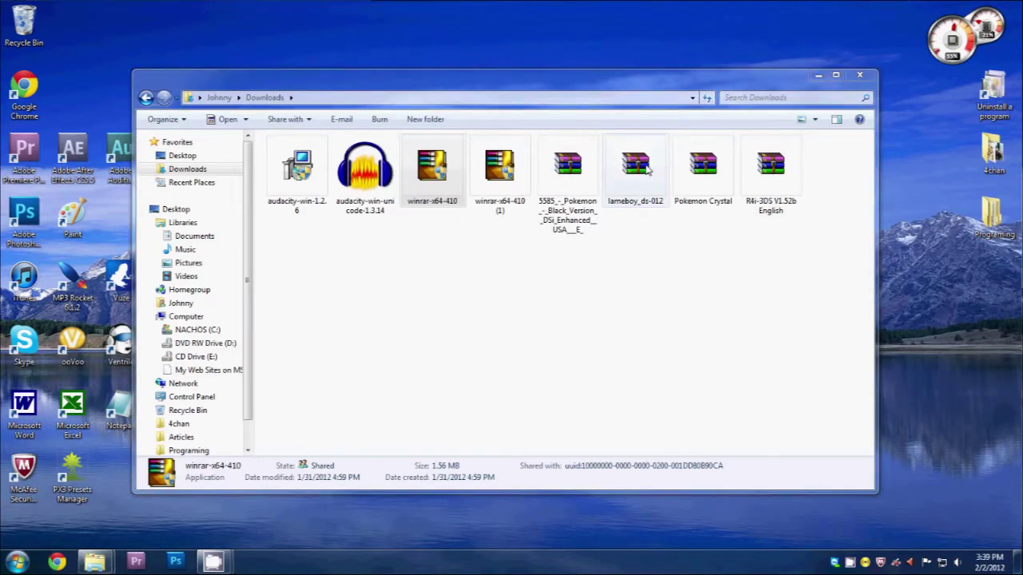
pyautogui.click(860, 76)
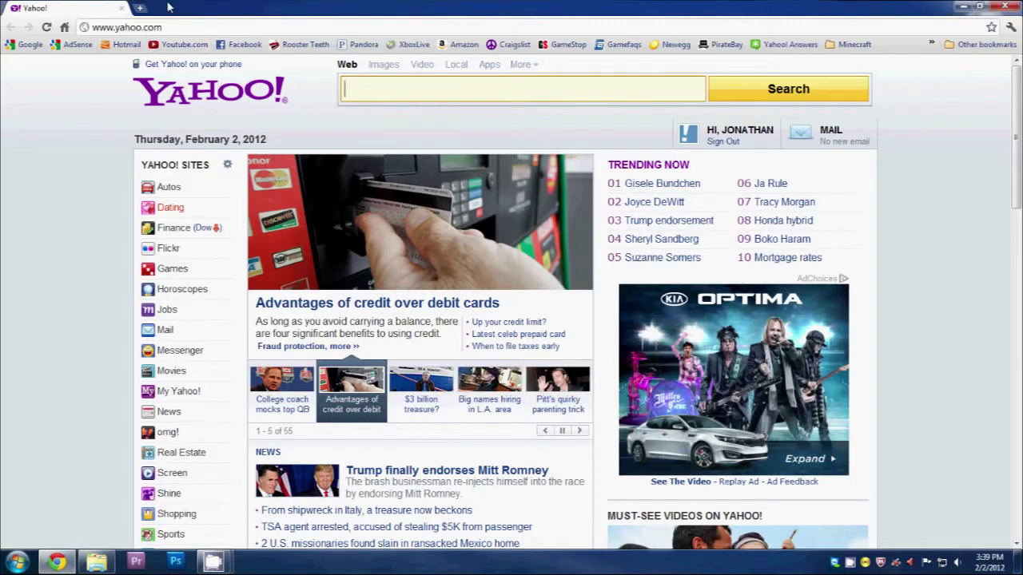
pyautogui.click(170, 29)
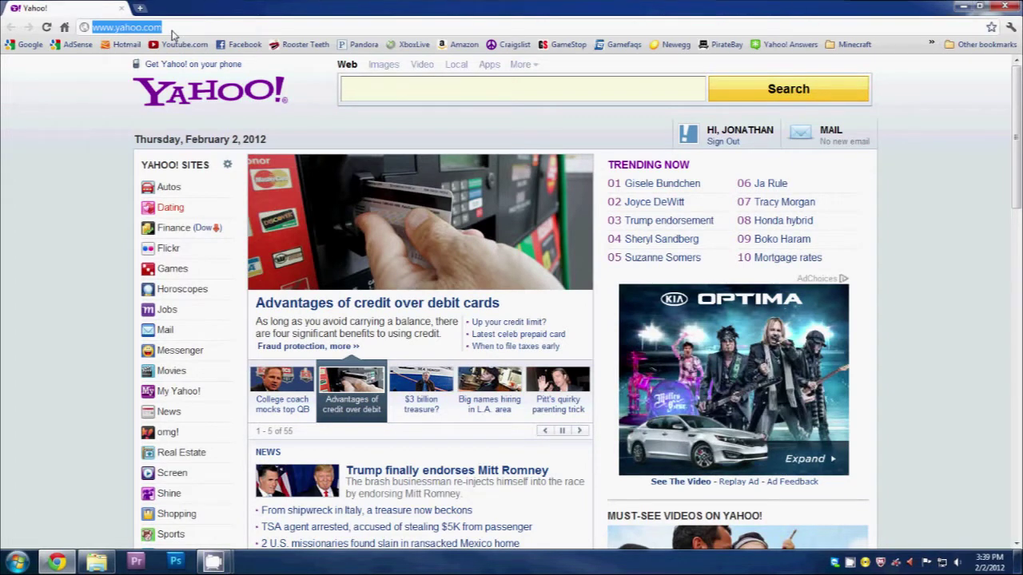
pyautogui.write('r4i-sdhc')
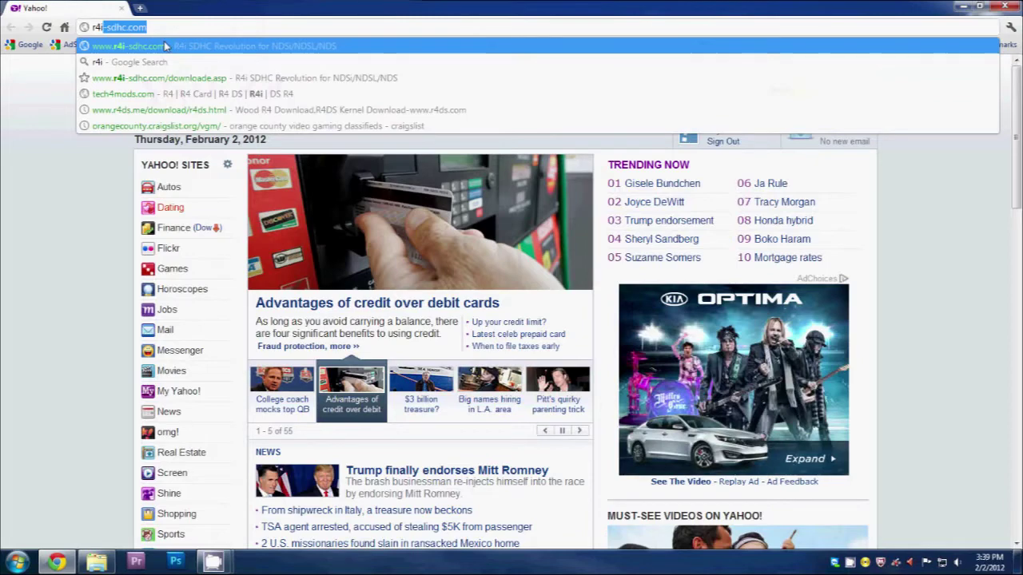
pyautogui.press('Return')
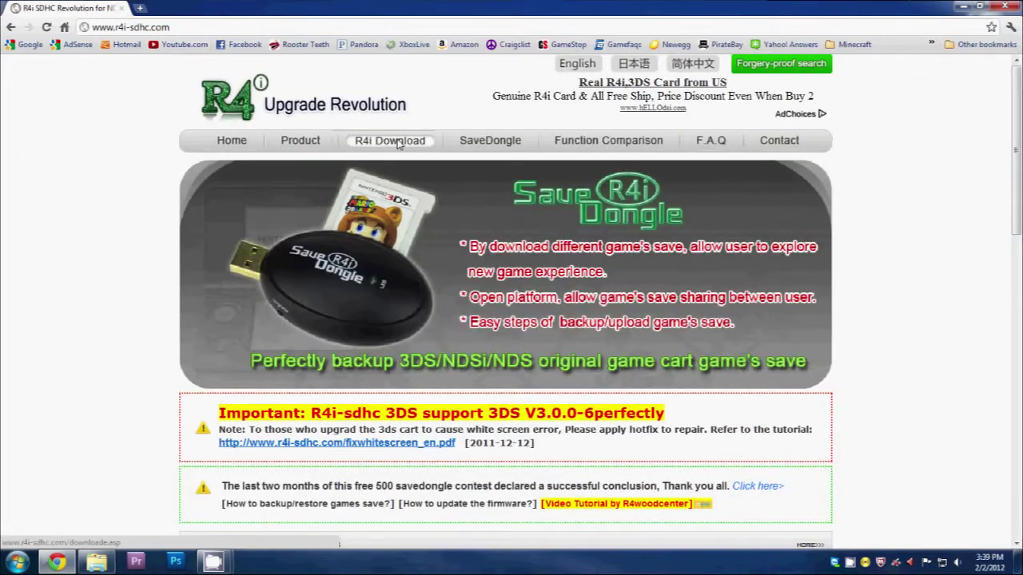
pyautogui.click(398, 142)
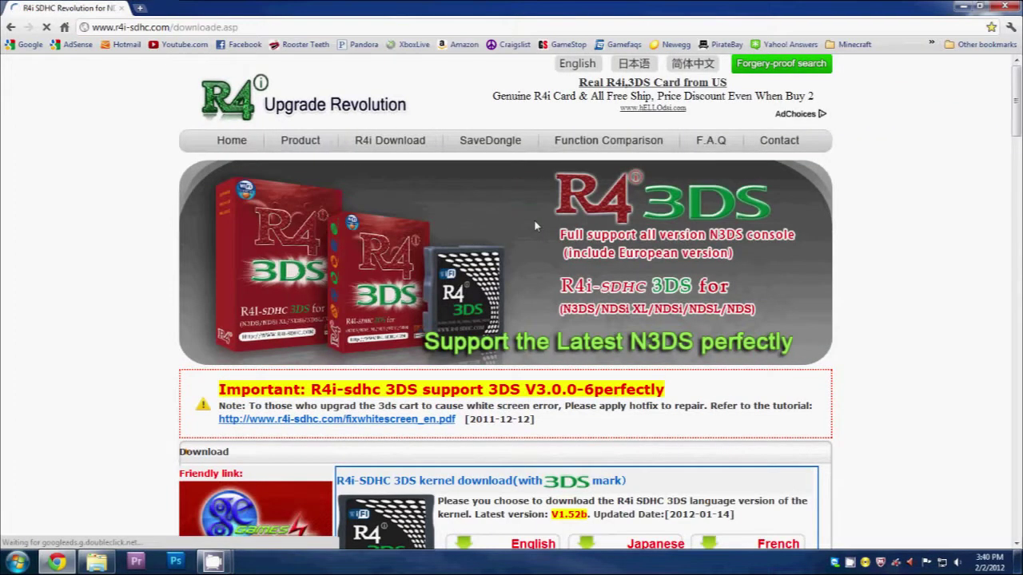
pyautogui.scroll(-2, 527, 336)
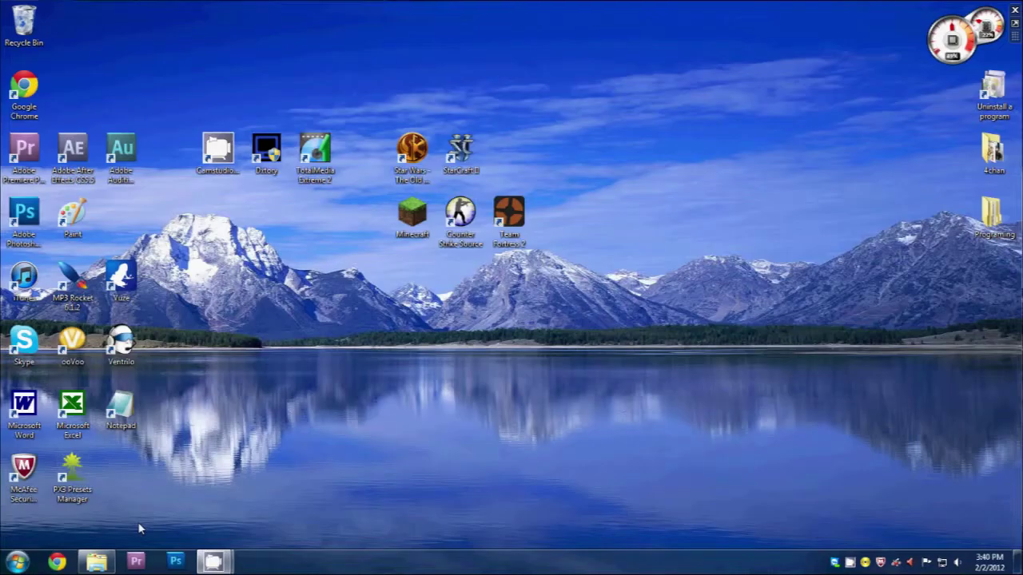
# Open the Downloads folder, select the R4i-3DS V1.52b English archive, and minimize the window.
pyautogui.moveTo(97, 559)
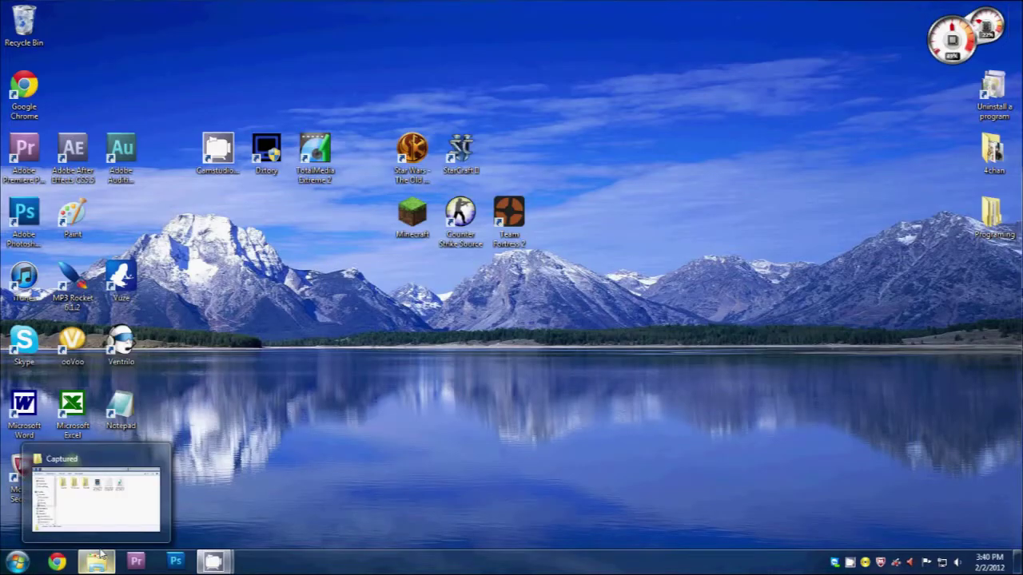
pyautogui.press('super')
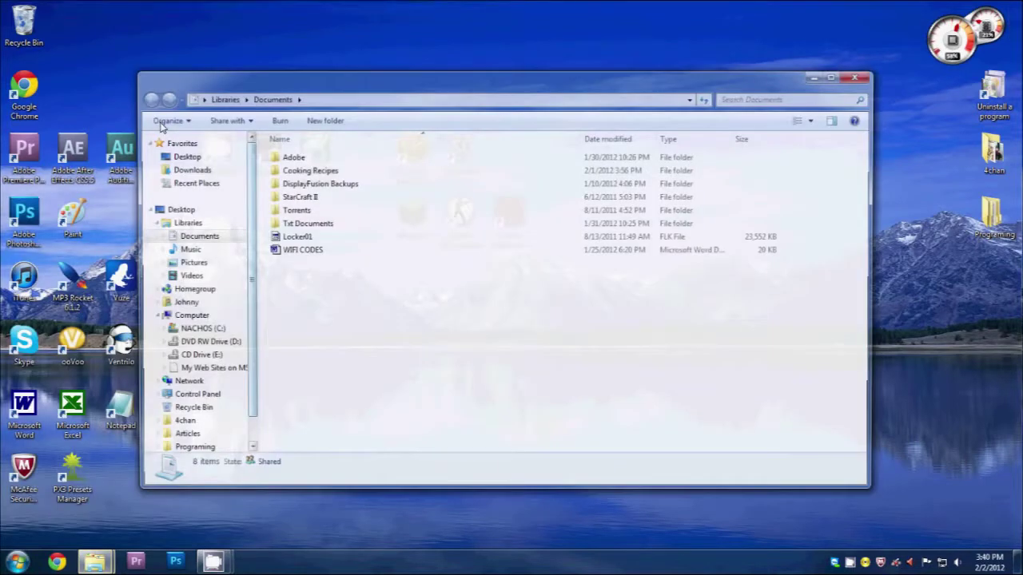
pyautogui.click(187, 168)
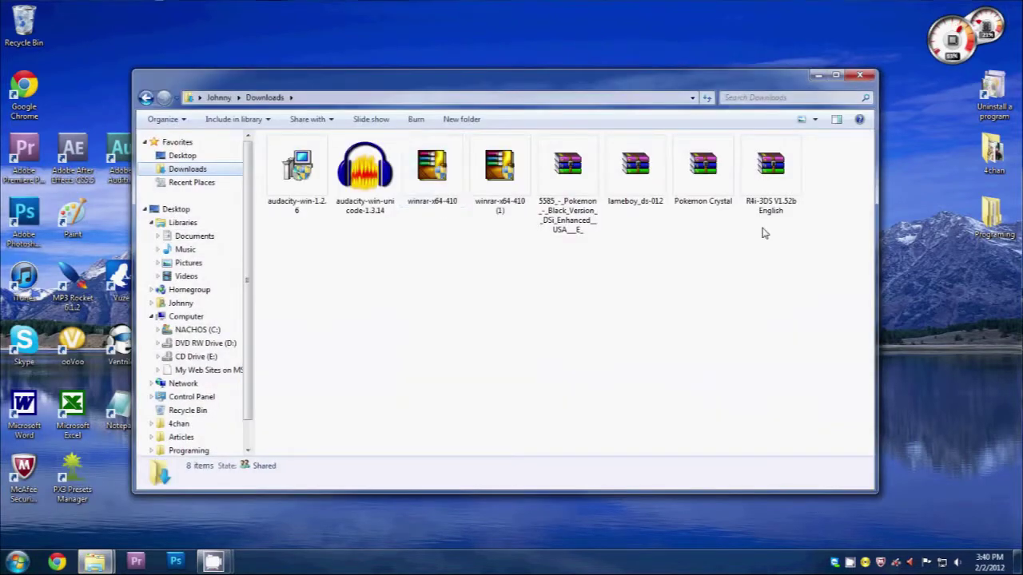
pyautogui.click(772, 172)
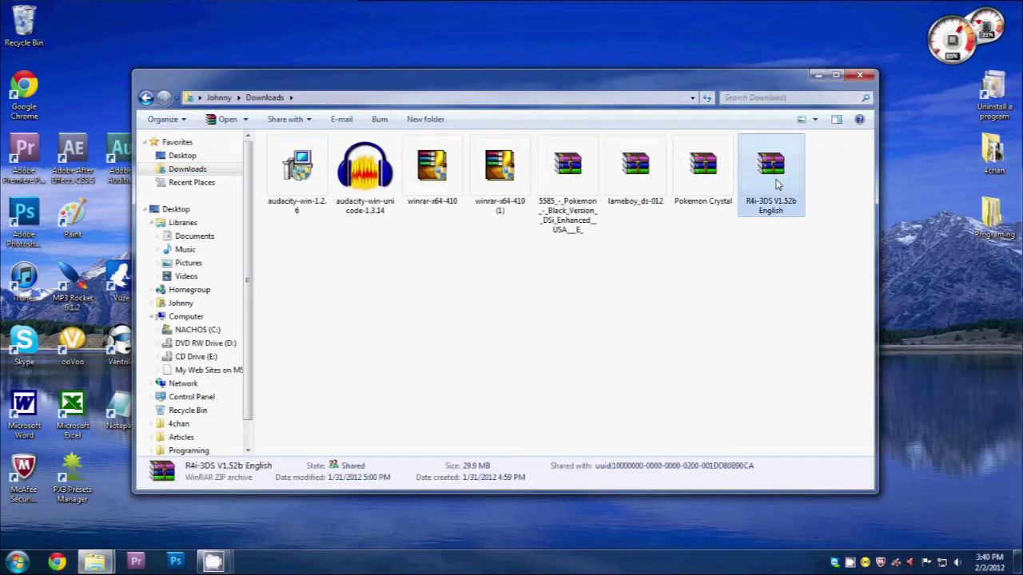
pyautogui.click(816, 75)
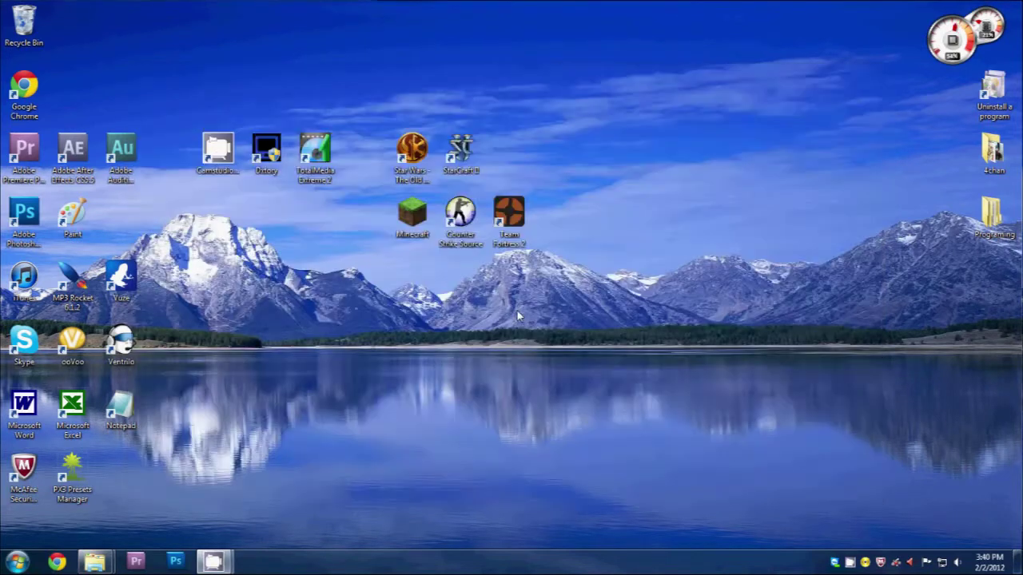
# Create a new folder on the desktop named "R4i SDHC".
pyautogui.rightClick(348, 343)
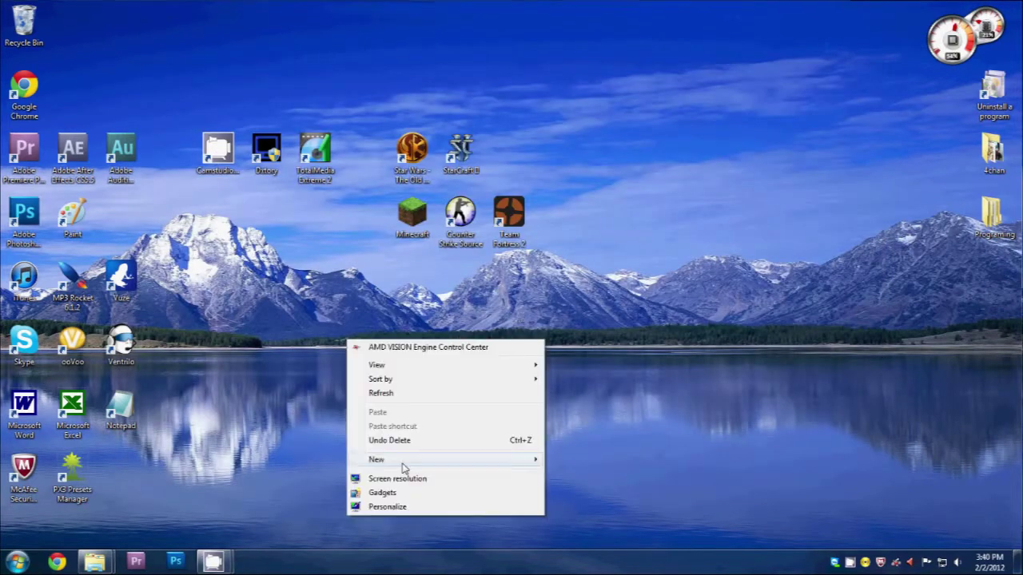
pyautogui.moveTo(402, 464)
pyautogui.click(601, 318)
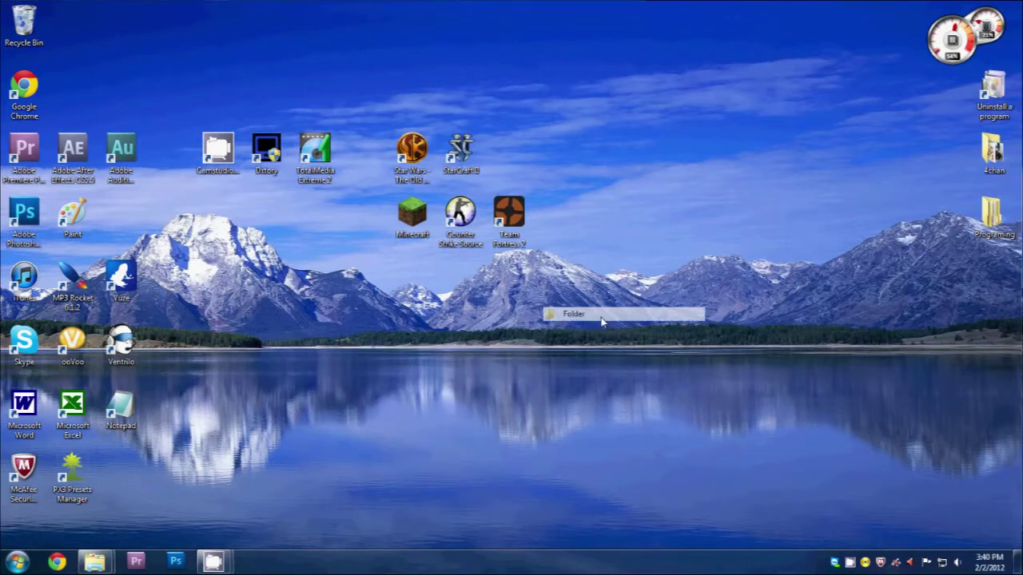
pyautogui.write('R4i')
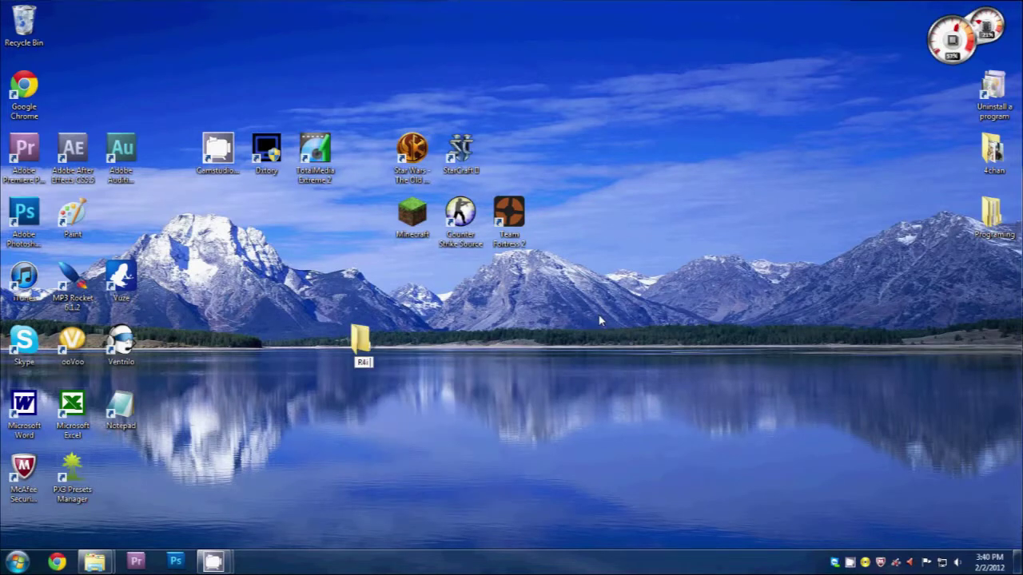
pyautogui.write(' SDHC')
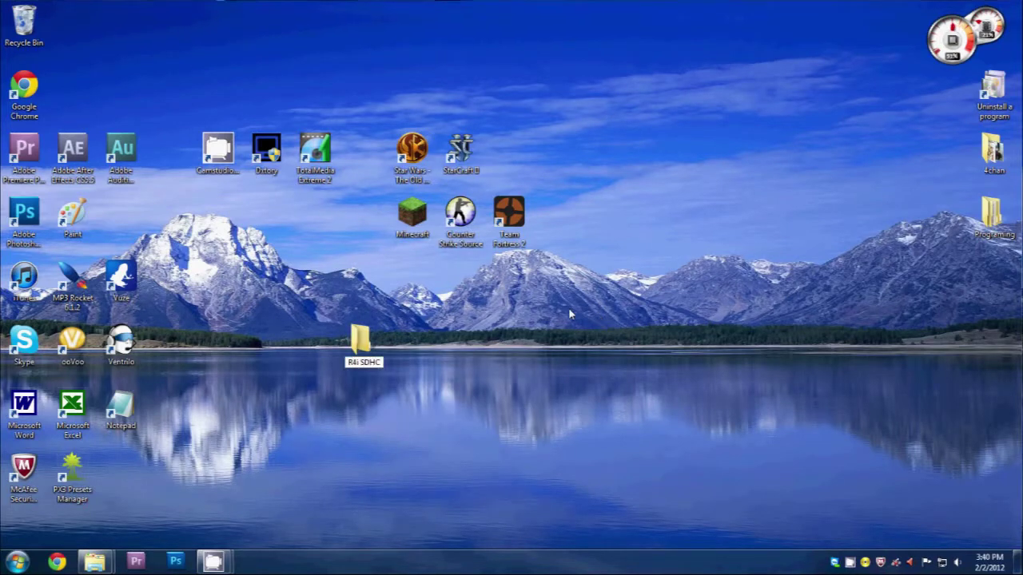
pyautogui.click(568, 308)
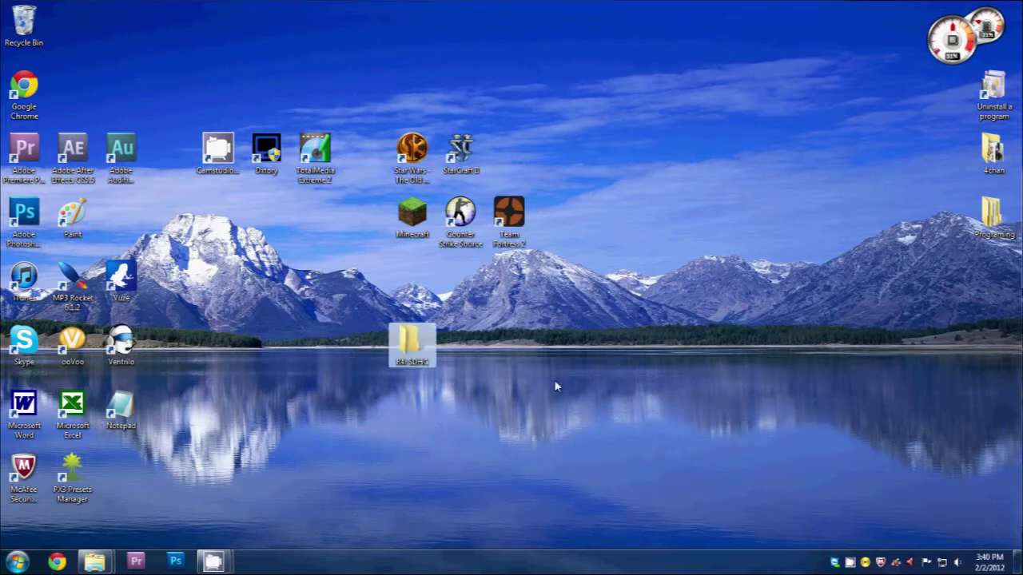
# Restore the Downloads window and snap it to half the screen beside the R4i SDHC desktop folder.
pyautogui.moveTo(94, 561)
pyautogui.click(180, 525)
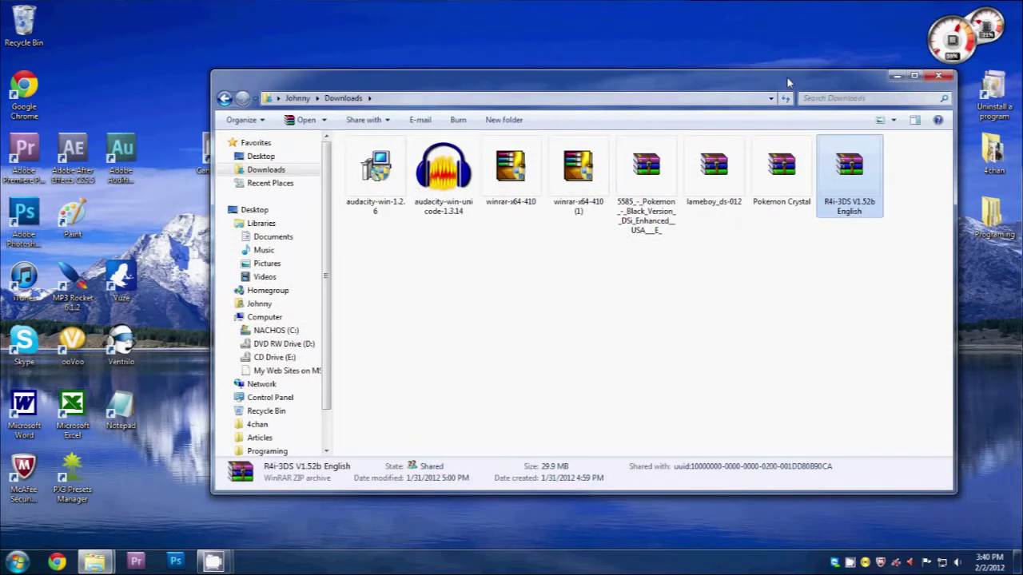
pyautogui.moveTo(788, 83); pyautogui.dragTo(814, 111)
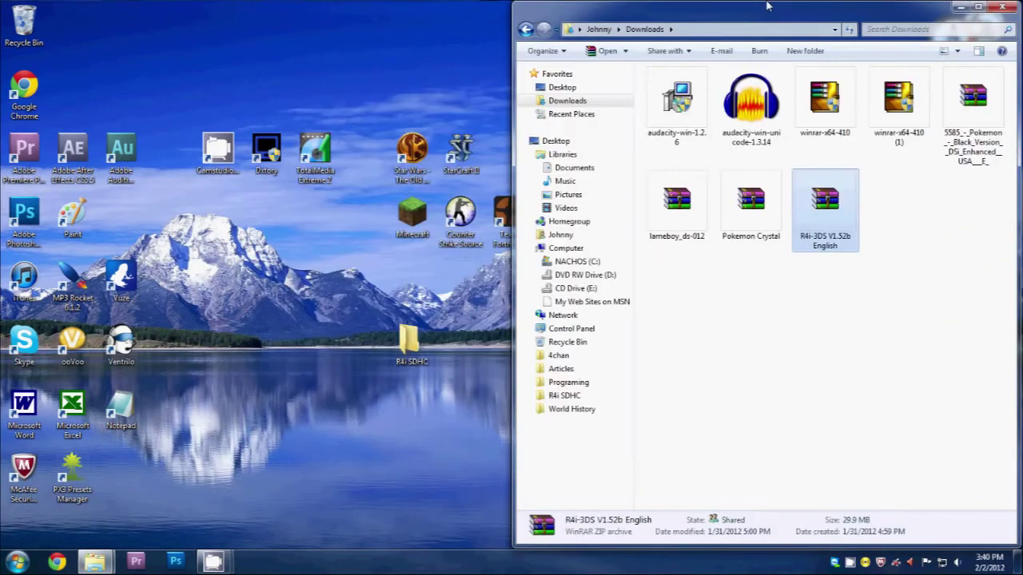
# Extract the R4i-3DS V1.52b English archive into a folder of the same name and open that folder.
pyautogui.rightClick(834, 214)
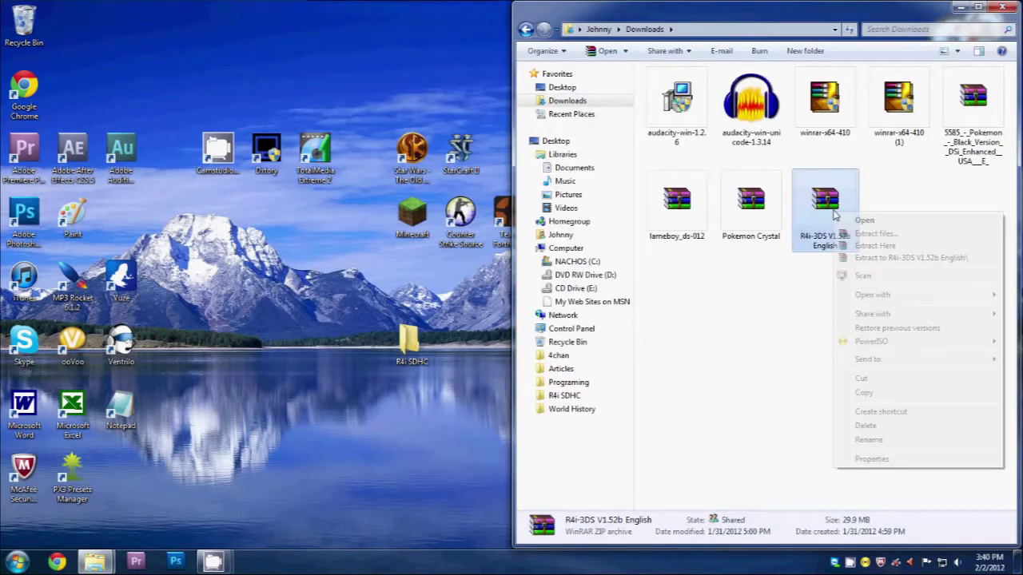
pyautogui.click(882, 257)
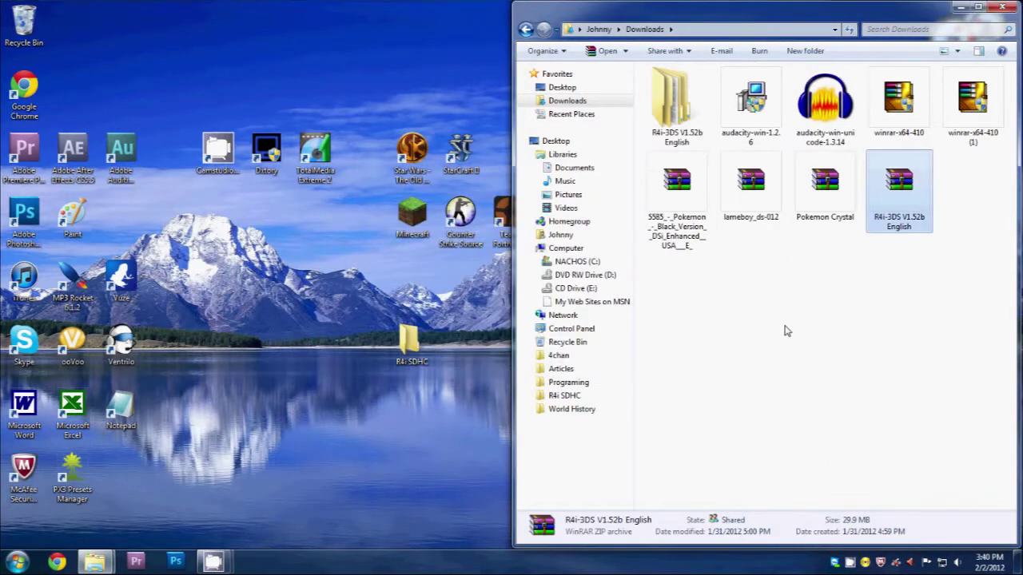
pyautogui.doubleClick(668, 117)
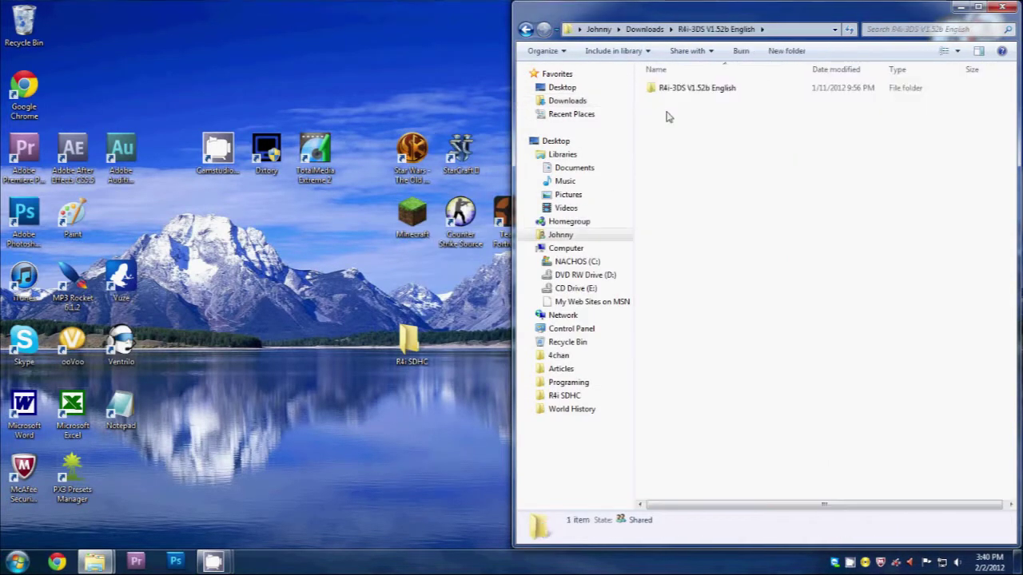
# Open the inner R4i-3DS V1.52b English folder and move moonmemo, moonshl2, R4iMenu and R4.dat into the R4i SDHC desktop folder.
pyautogui.doubleClick(680, 91)
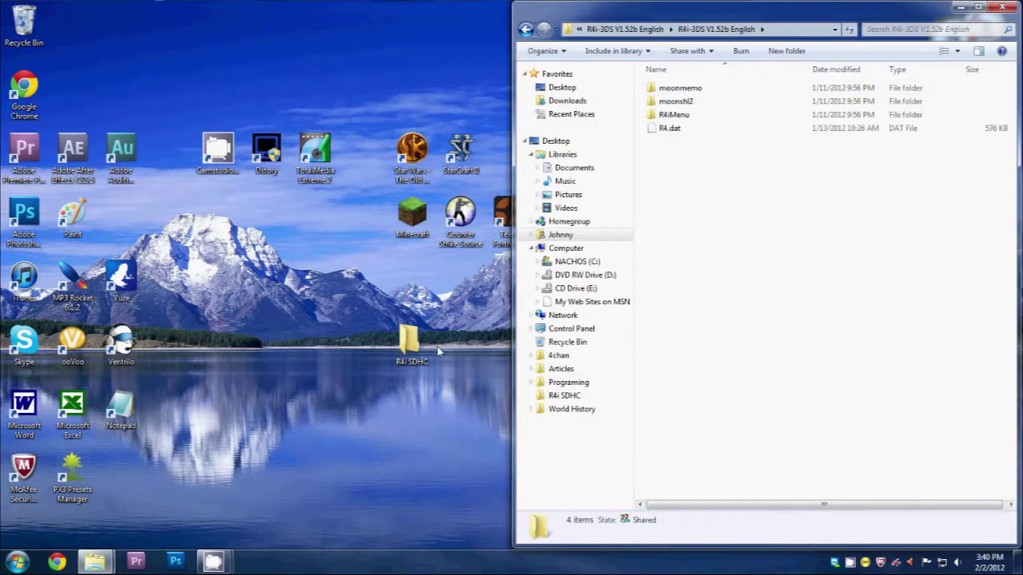
pyautogui.moveTo(815, 315); pyautogui.dragTo(669, 87)
pyautogui.moveTo(671, 114); pyautogui.dragTo(415, 347)
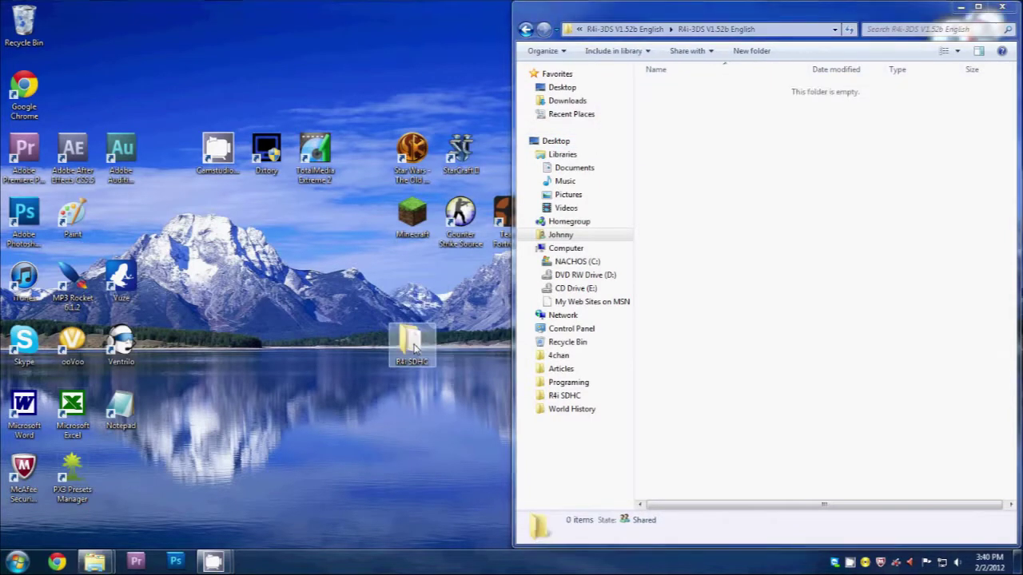
# Check the contents of the R4i SDHC desktop folder and go back from the emptied kernel folder to Downloads.
pyautogui.doubleClick(412, 336)
pyautogui.click(689, 9)
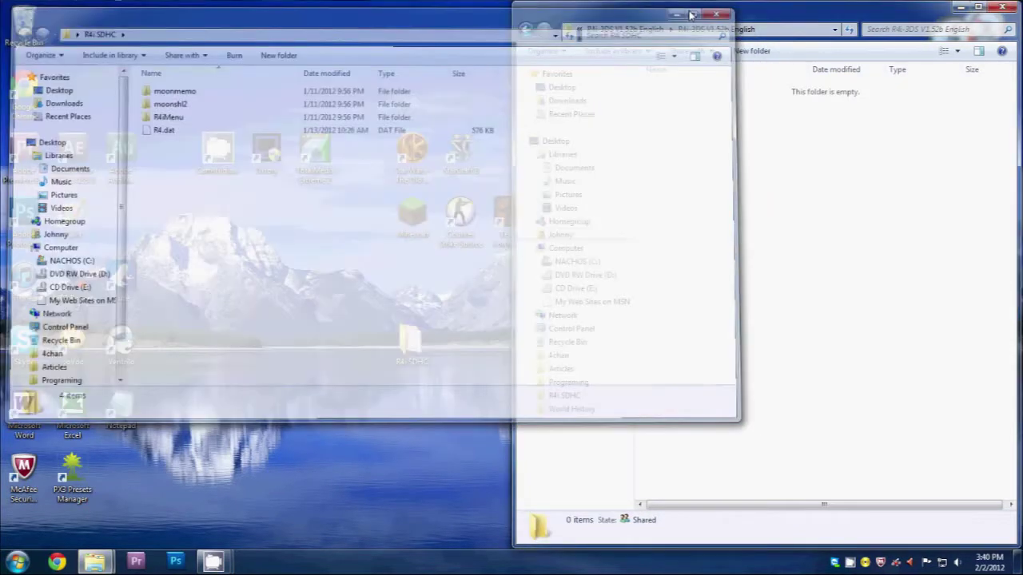
pyautogui.click(524, 30)
pyautogui.click(524, 30)
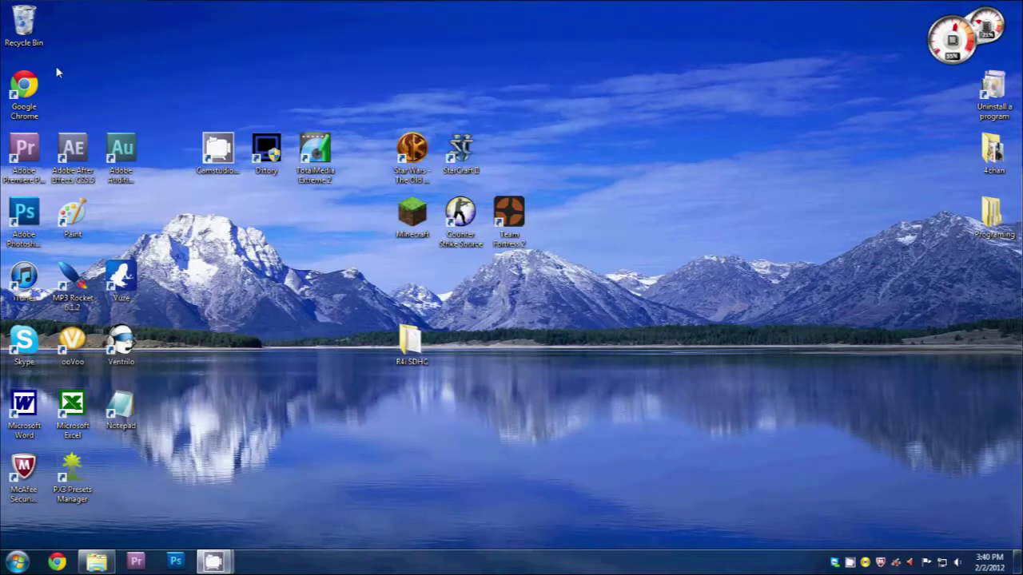
# Open Google Chrome and load the bookmarked Emuparadise ROMs, ISOs & Games page from the Emulators/Roms bookmark folder.
pyautogui.doubleClick(24, 90)
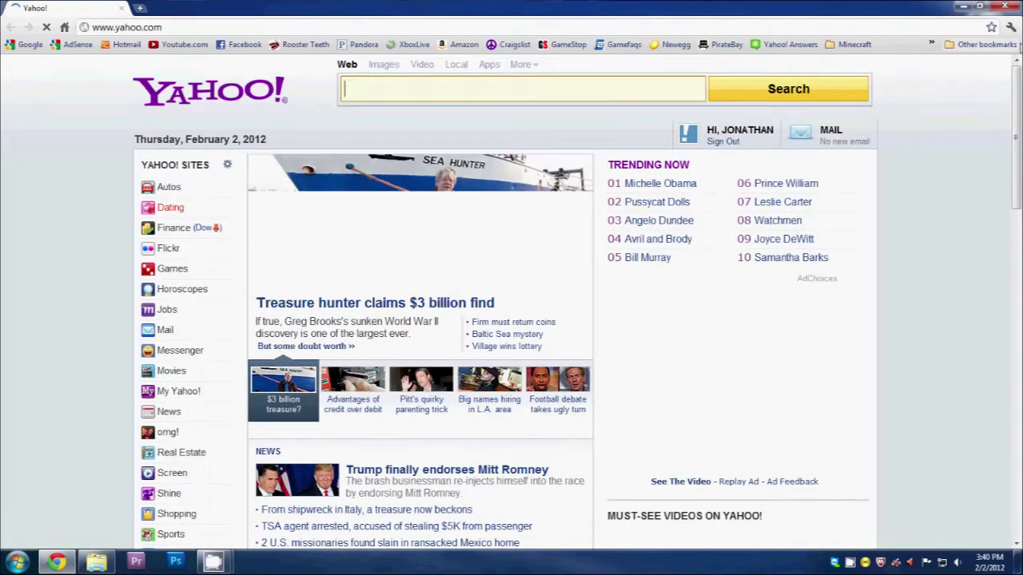
pyautogui.click(931, 44)
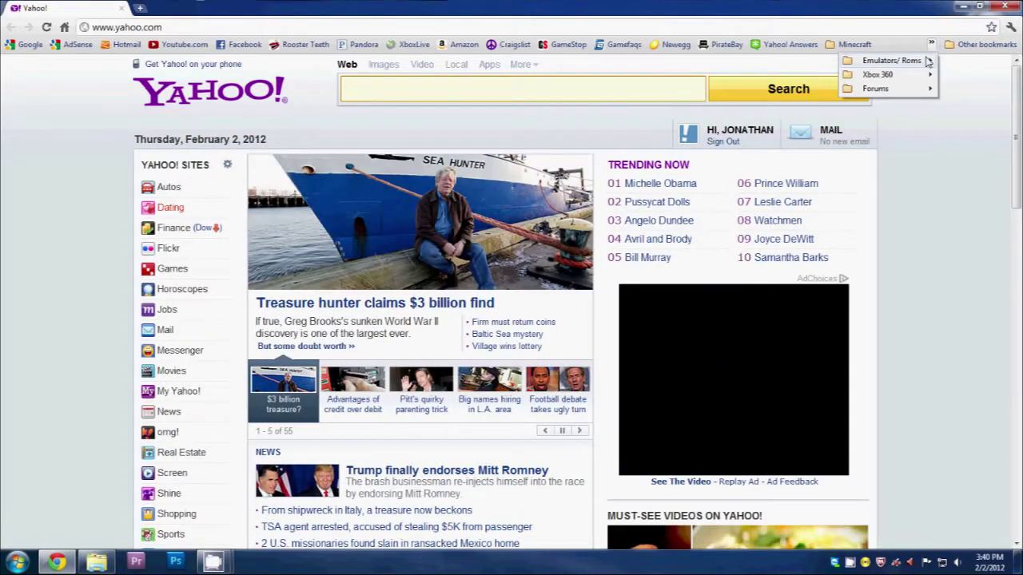
pyautogui.moveTo(890, 61)
pyautogui.click(694, 77)
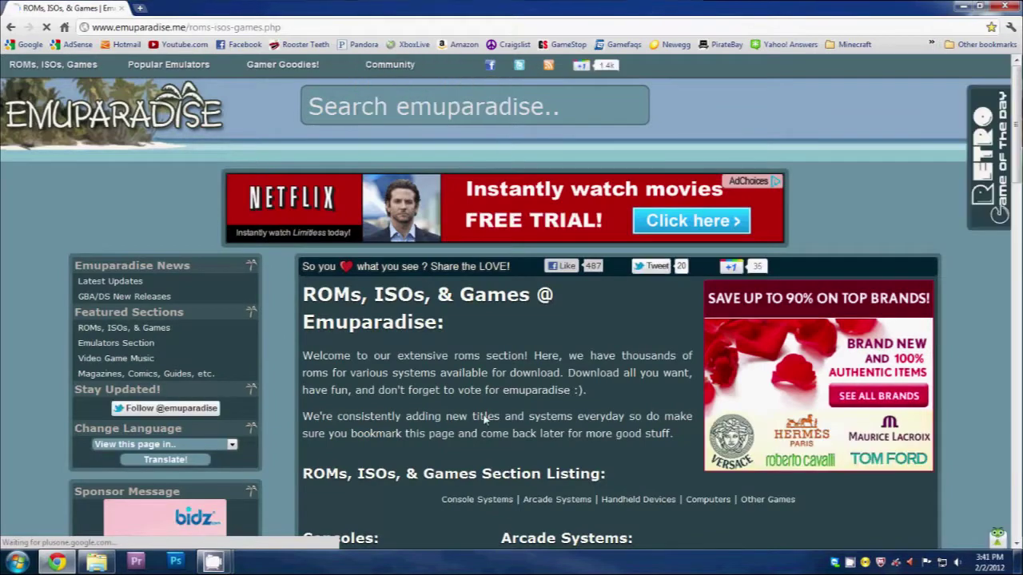
# Find the handhelds section of the Emuparadise listing and open the alphabetical Nintendo DS Roms page.
pyautogui.scroll(-5, 484, 420)
pyautogui.scroll(4, 475, 184)
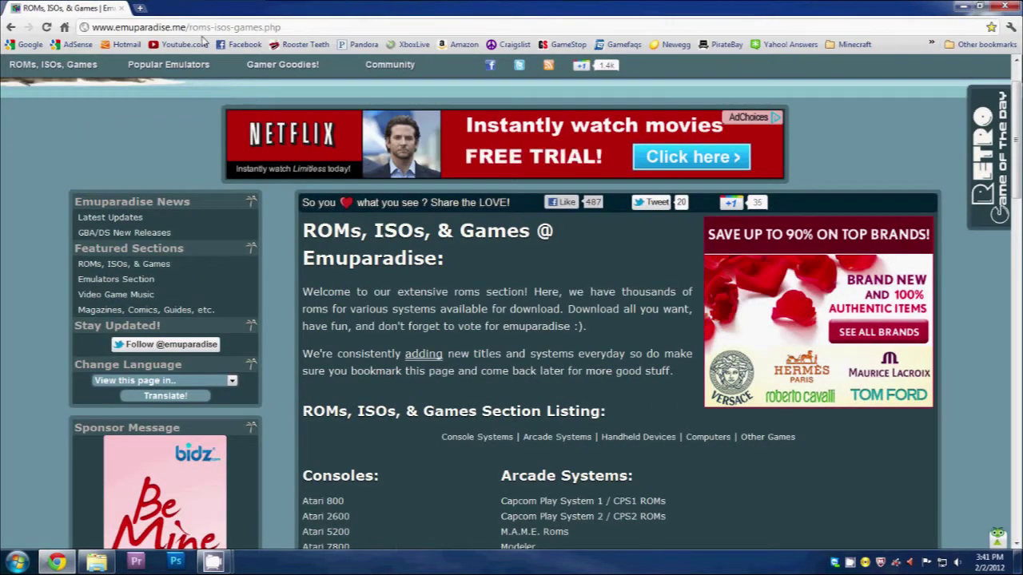
pyautogui.scroll(1, 408, 389)
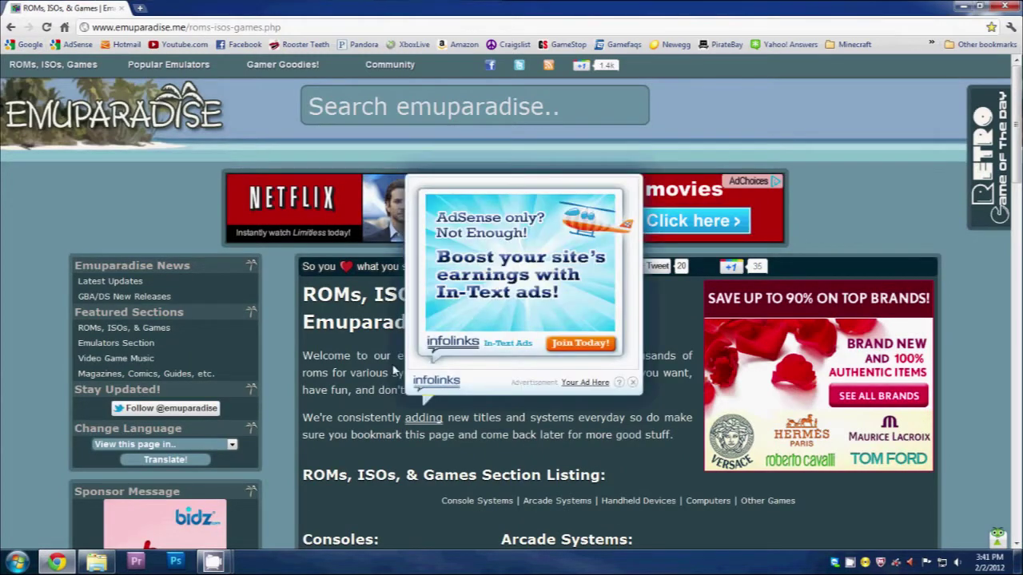
pyautogui.scroll(-4, 393, 370)
pyautogui.scroll(-5, 414, 354)
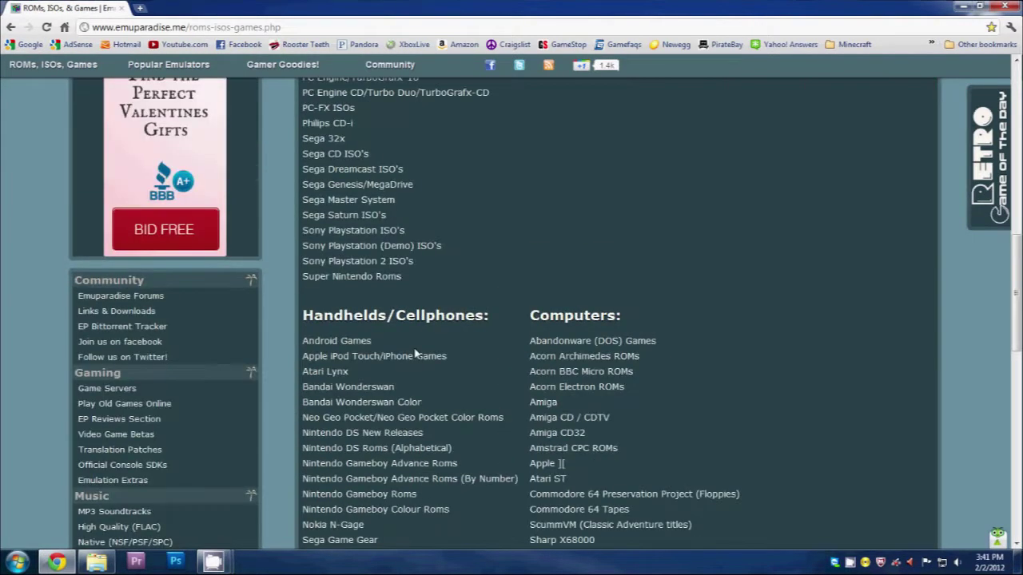
pyautogui.scroll(-1, 415, 354)
pyautogui.click(374, 386)
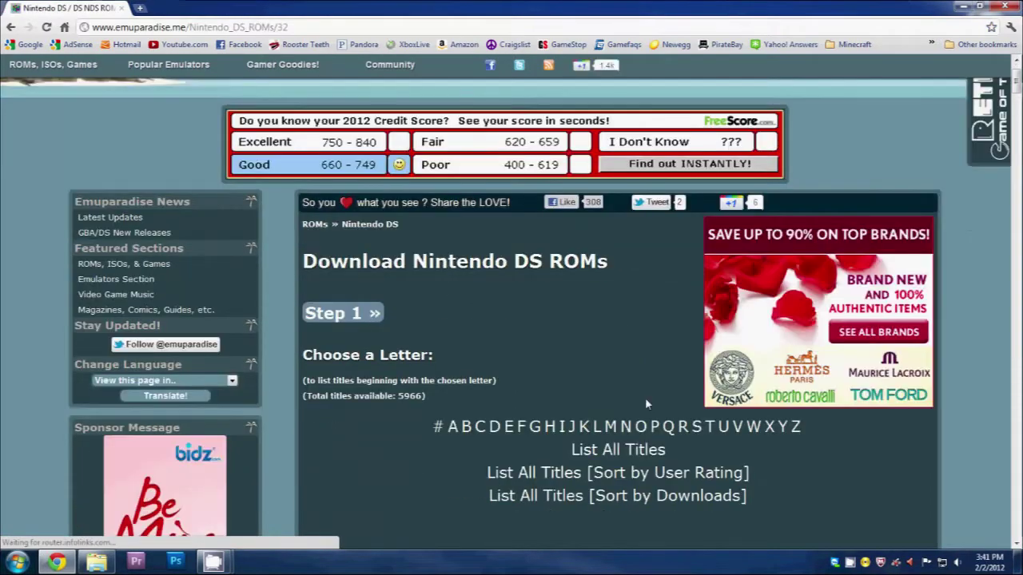
# Look through the Nintendo DS letter index and top downloads, view the Pokemon - Black Version page, and return to the list.
pyautogui.scroll(-6, 645, 397)
pyautogui.scroll(5, 661, 419)
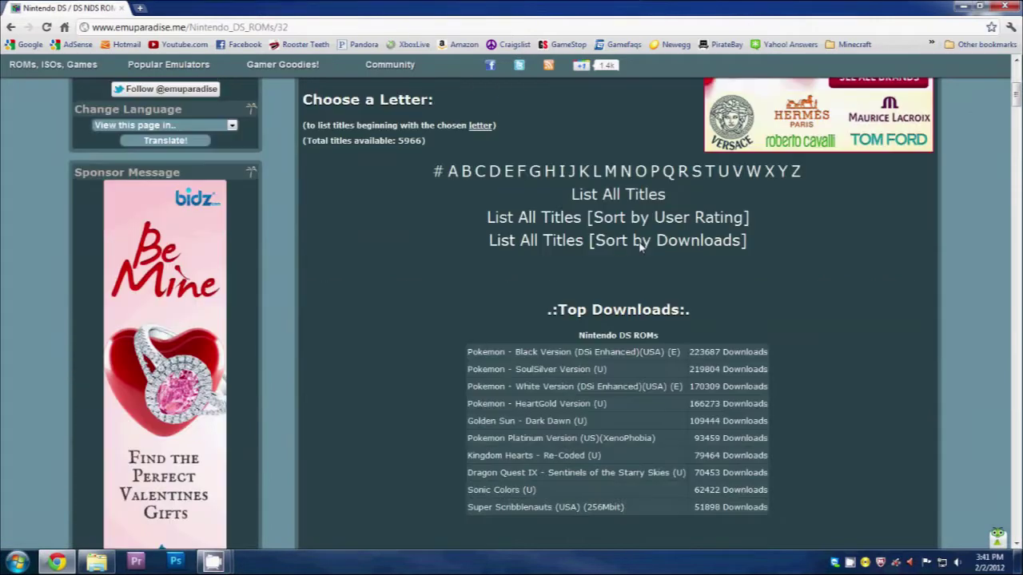
pyautogui.scroll(2, 542, 478)
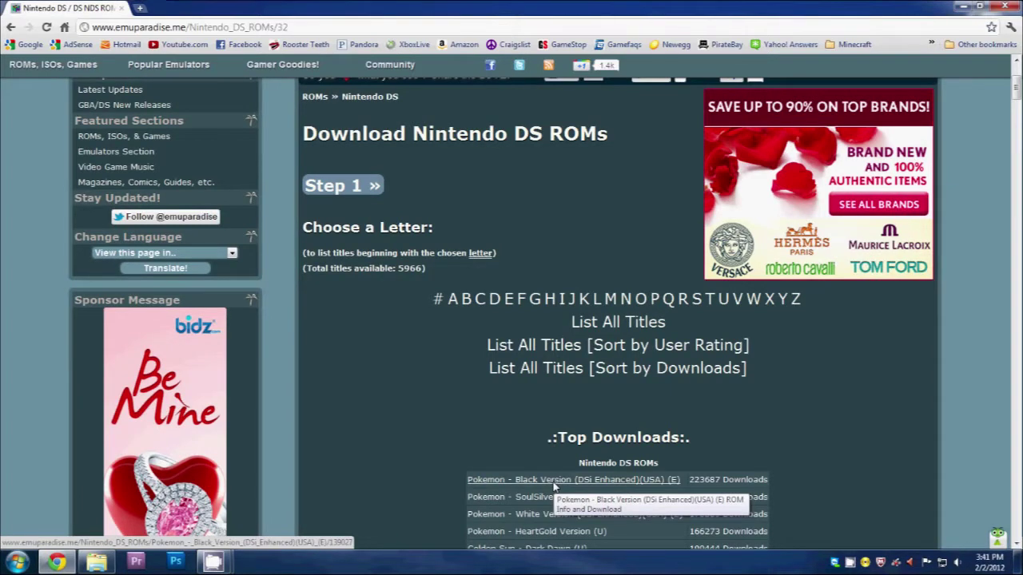
pyautogui.click(553, 481)
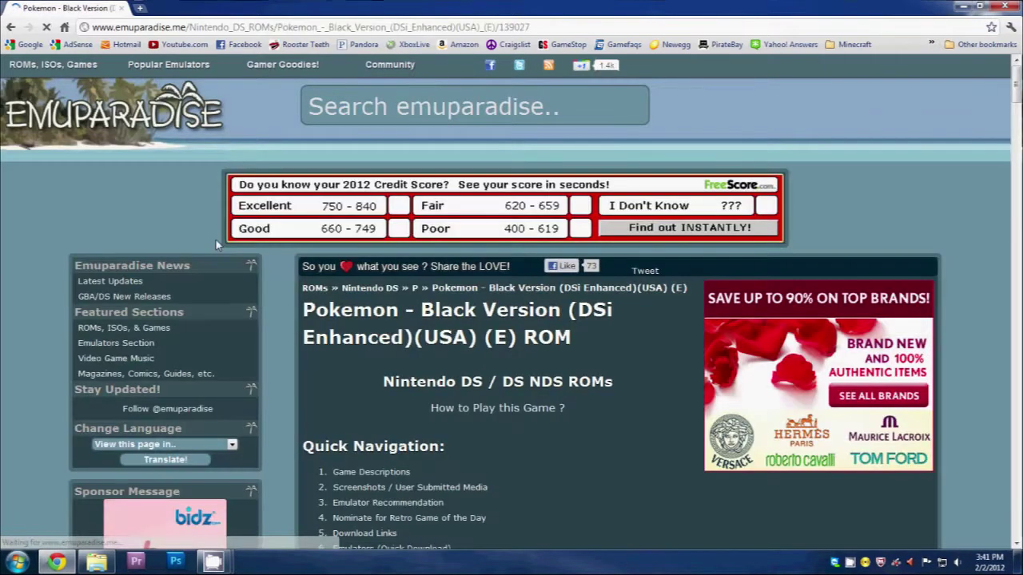
pyautogui.hotkey('alt', 'Left')
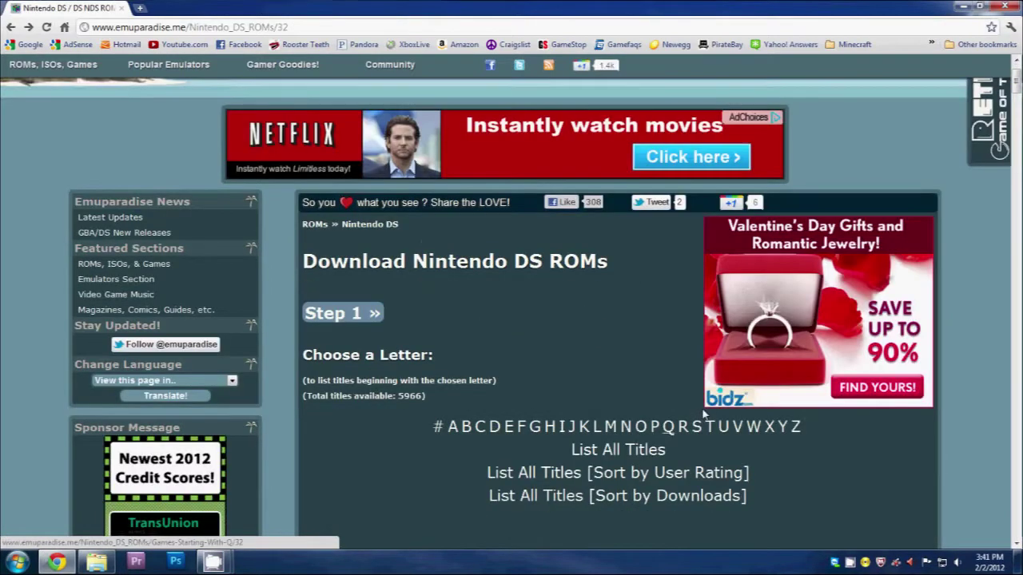
# Open the Pokemon - Black Version (DSi Enhanced)(USA) (E) page from the top downloads and jump to its download links.
pyautogui.scroll(-4, 619, 457)
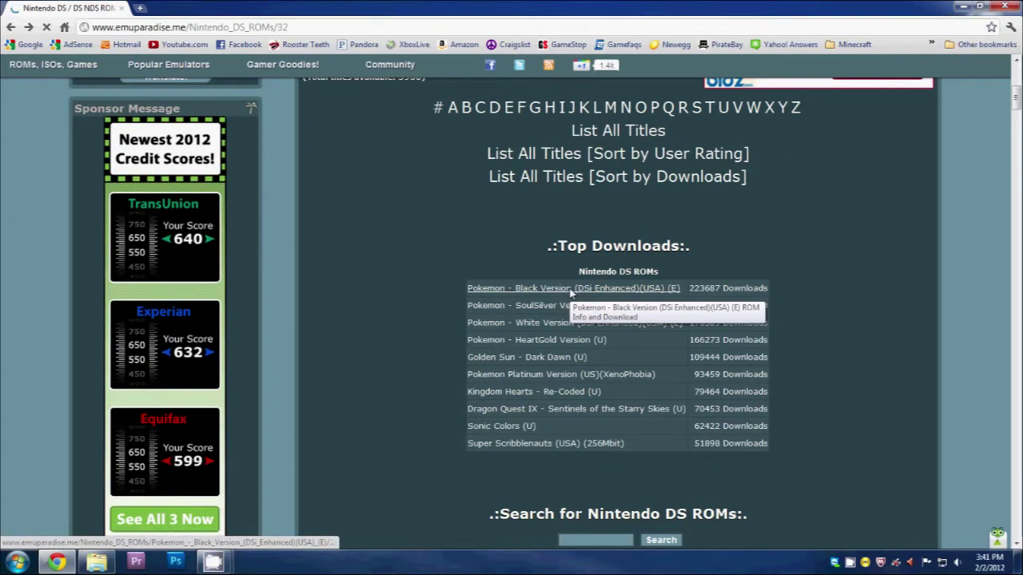
pyautogui.click(570, 289)
pyautogui.scroll(-2, 491, 423)
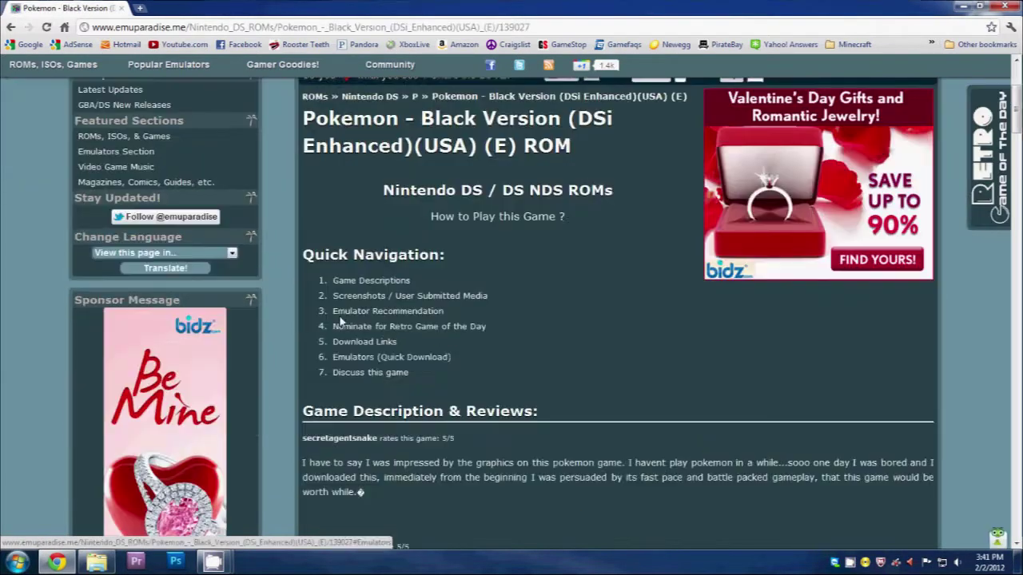
pyautogui.moveTo(329, 254); pyautogui.dragTo(418, 254)
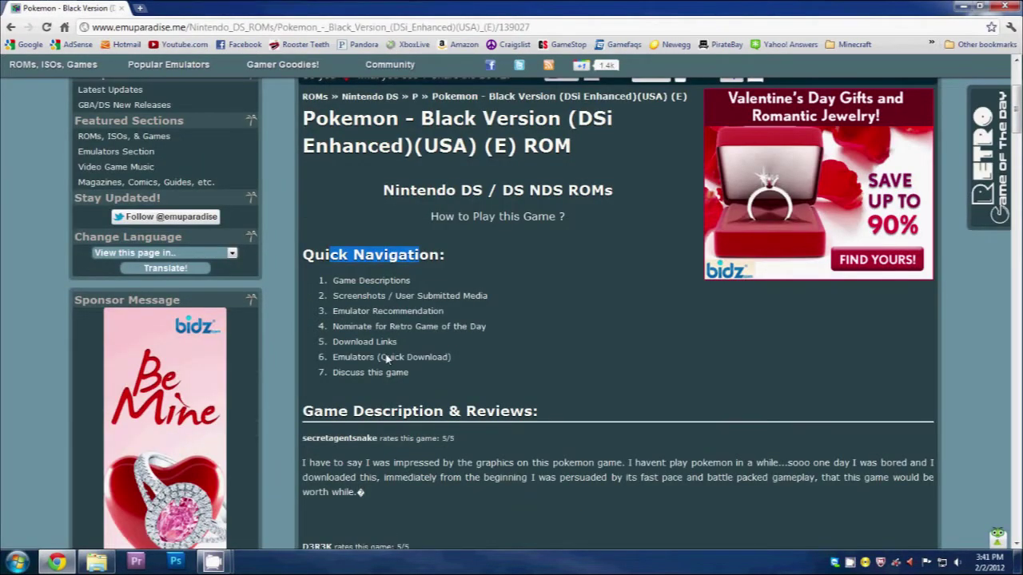
pyautogui.click(364, 341)
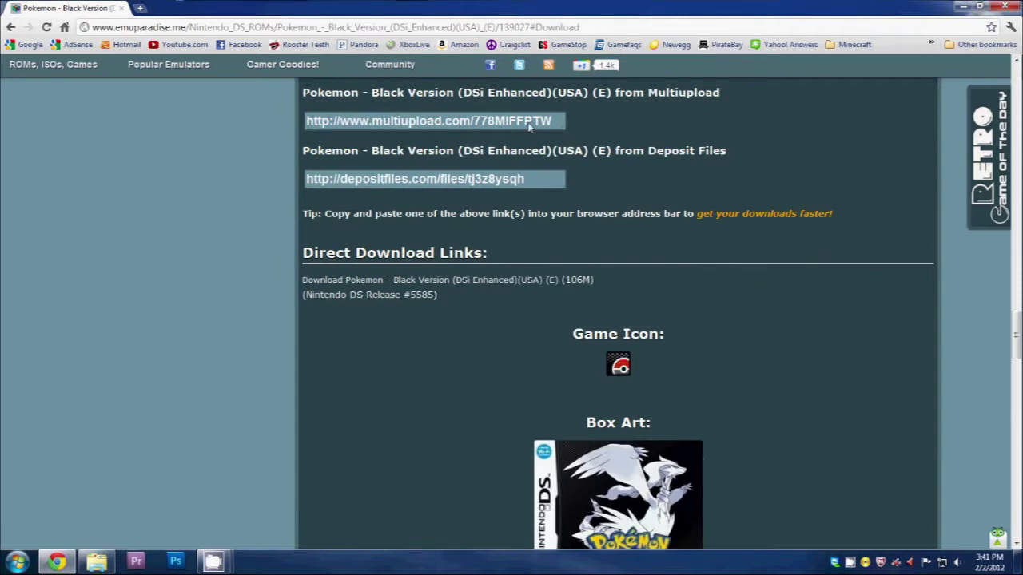
pyautogui.click(329, 125)
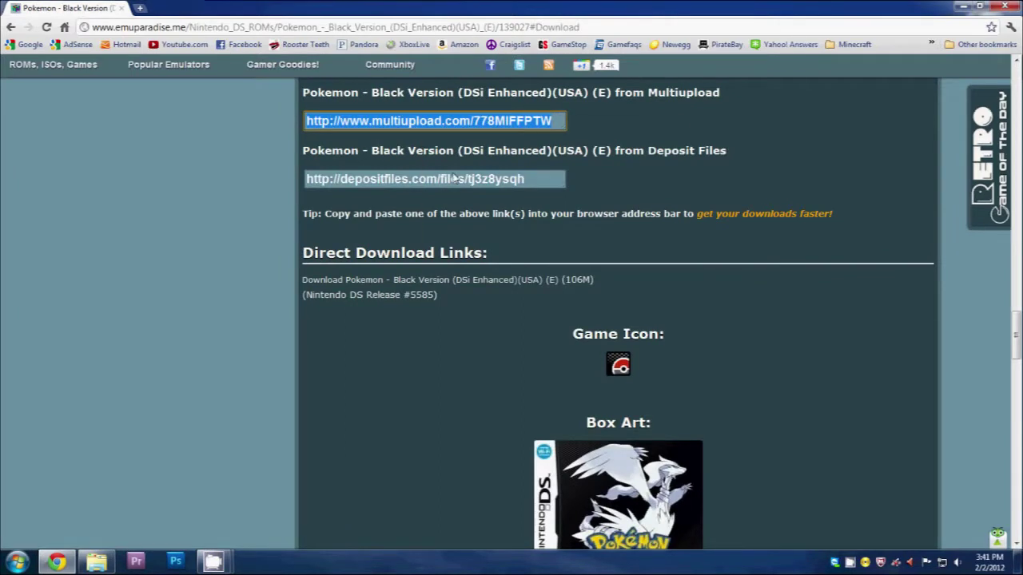
pyautogui.click(140, 8)
pyautogui.write('http://www.multiupload.com/778MKFPTW')
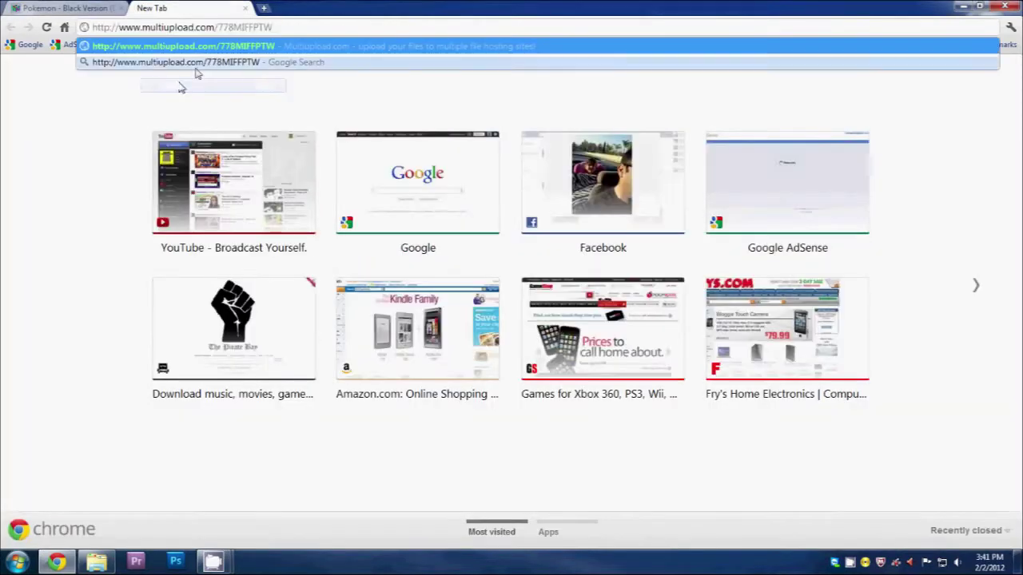
pyautogui.press('Return')
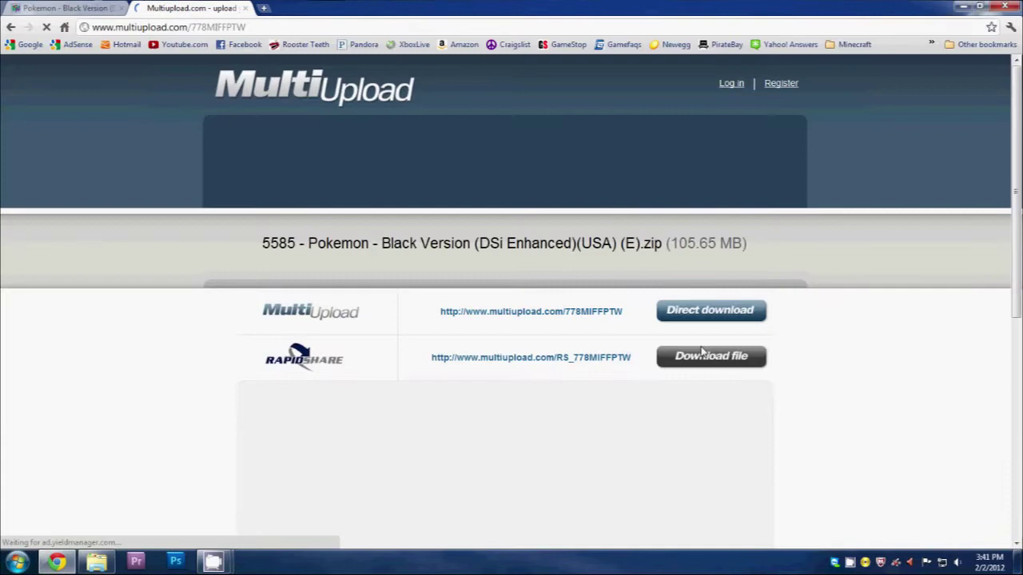
pyautogui.click(702, 352)
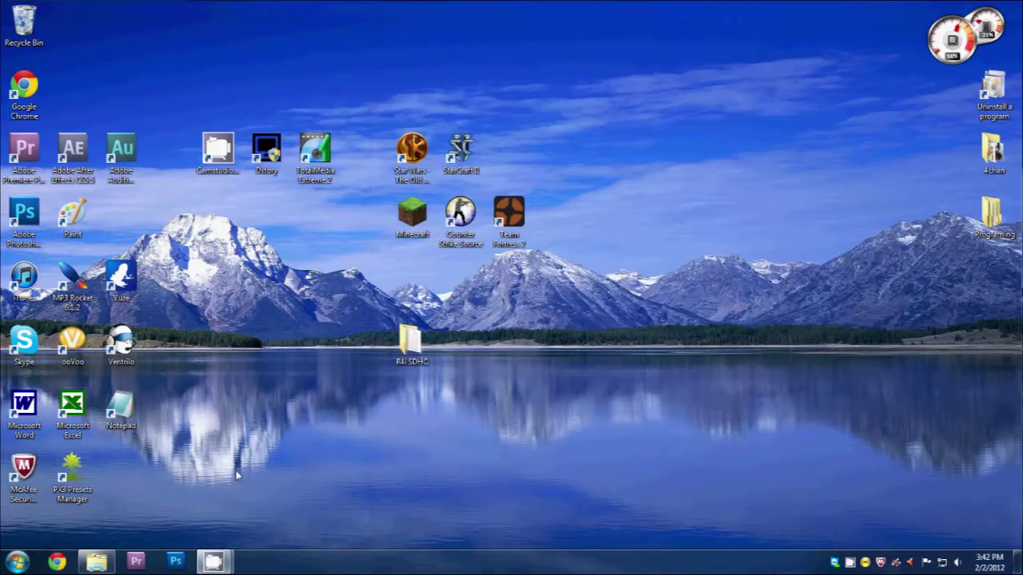
# Open the Downloads folder and extract the 5585 Pokemon Black Version archive into a folder of the same name.
pyautogui.click(17, 562)
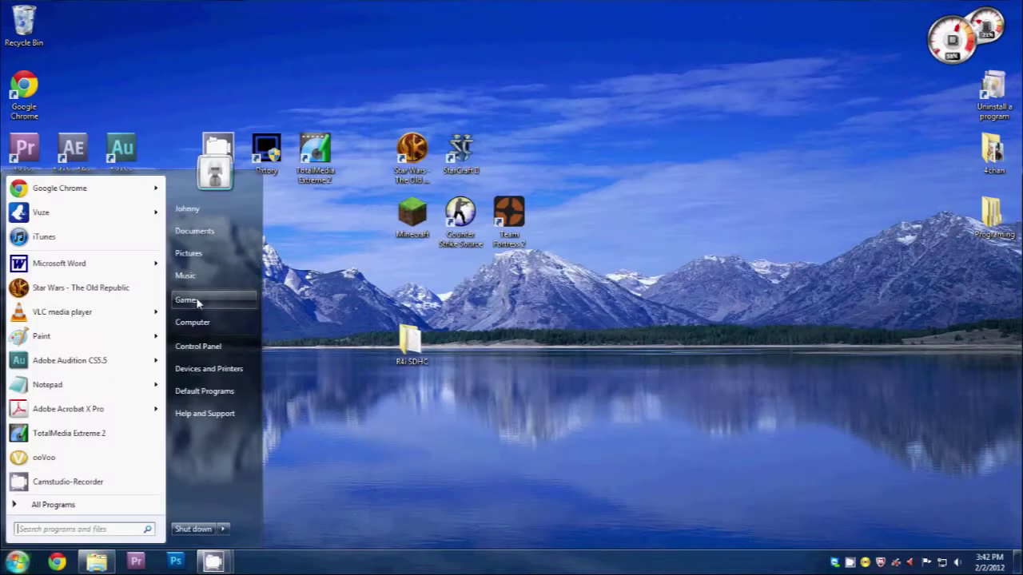
pyautogui.click(194, 231)
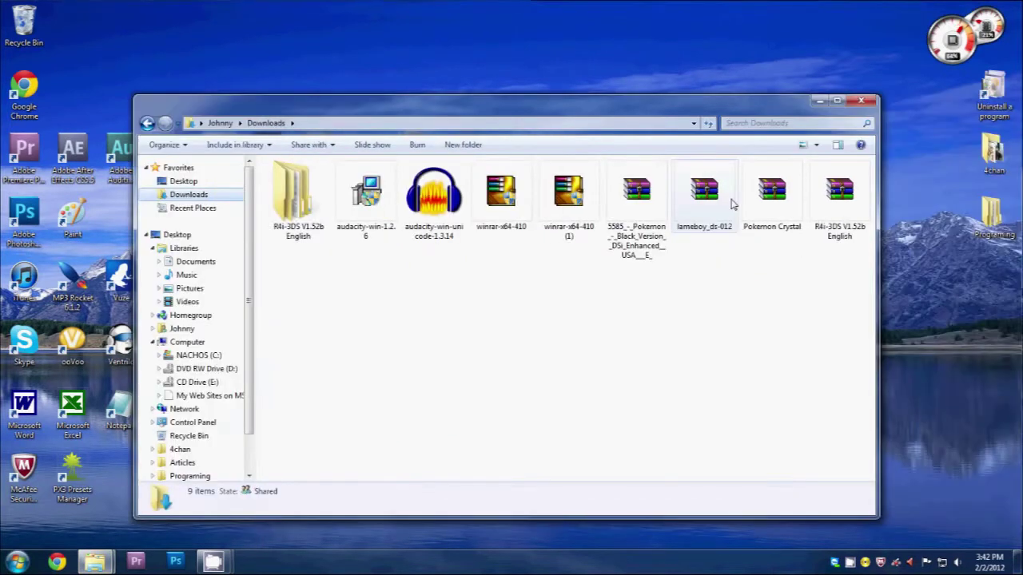
pyautogui.rightClick(643, 191)
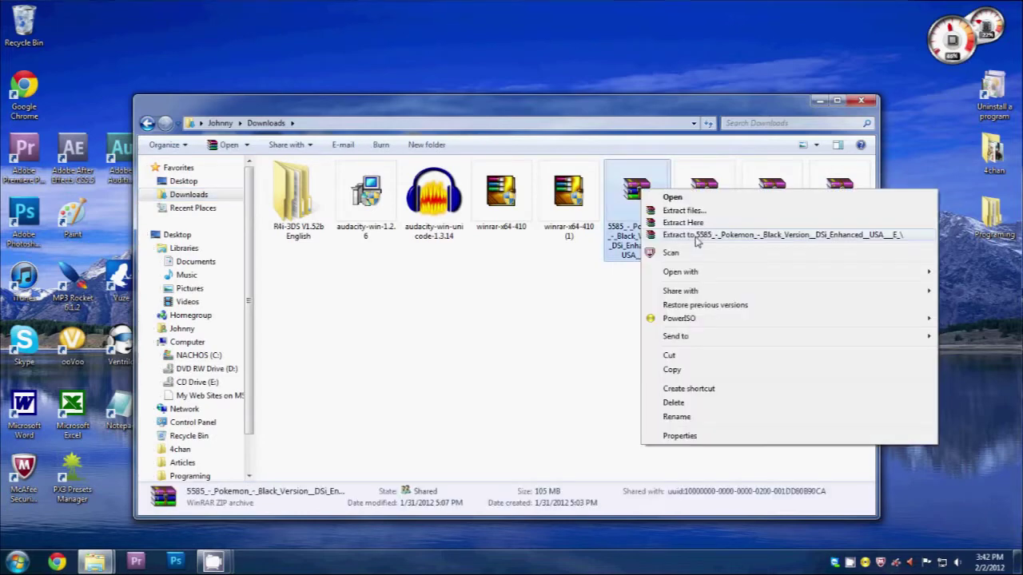
pyautogui.click(695, 235)
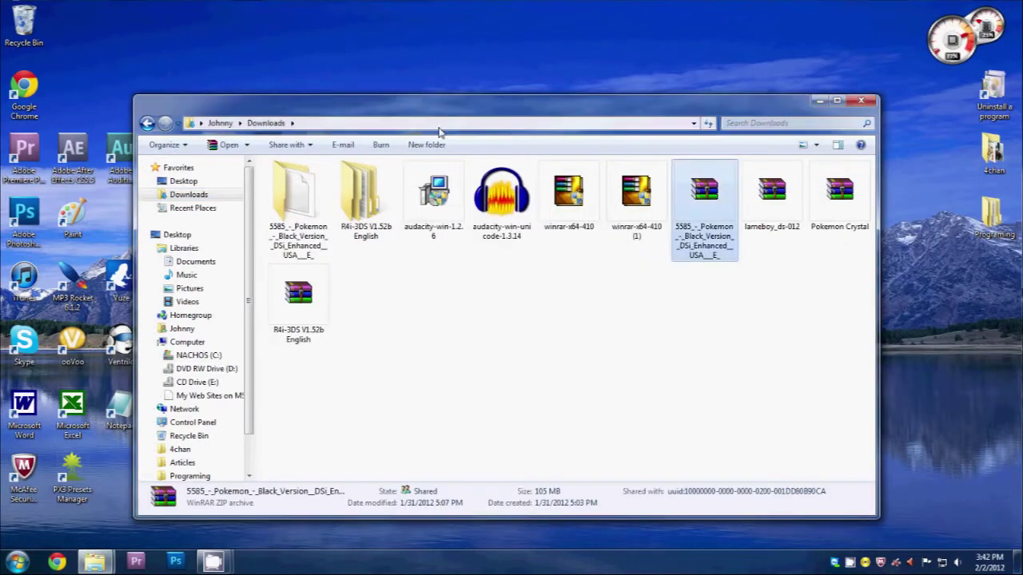
# Snap the Downloads window to half the screen and create a folder named "DS GAMES" inside the R4i SDHC desktop folder.
pyautogui.press('super+Right')
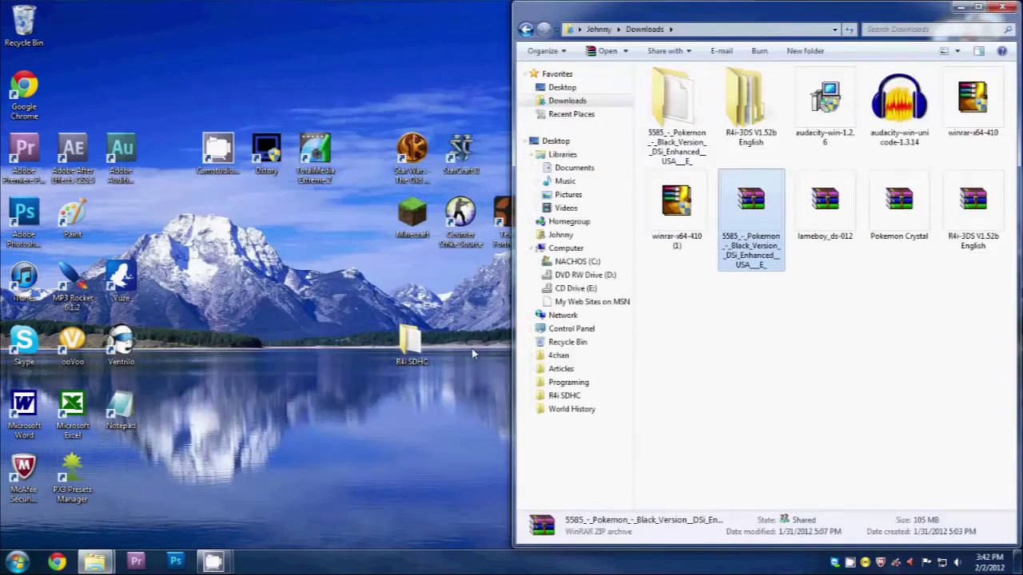
pyautogui.click(415, 352)
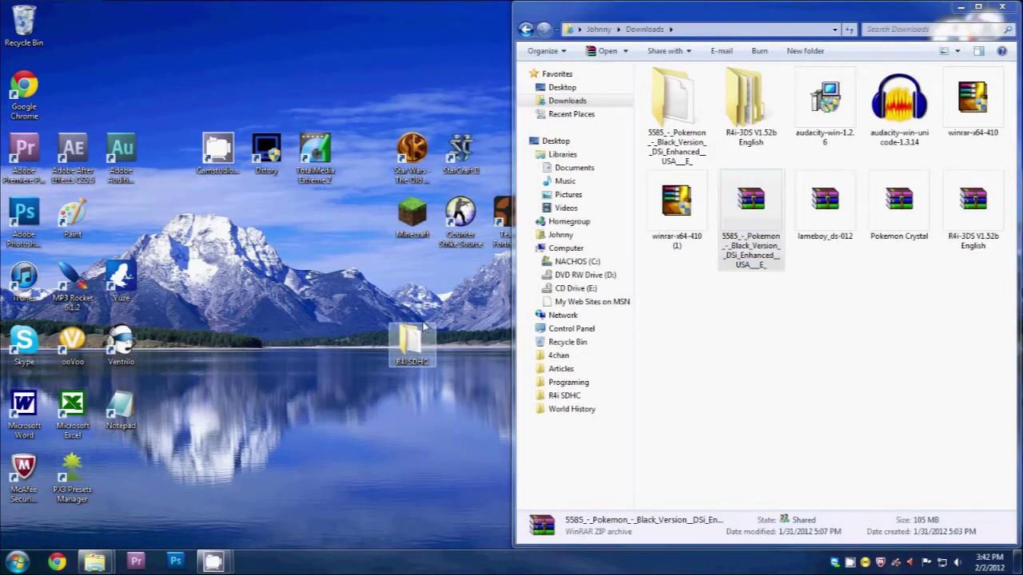
pyautogui.doubleClick(422, 327)
pyautogui.rightClick(304, 305)
pyautogui.moveTo(470, 477)
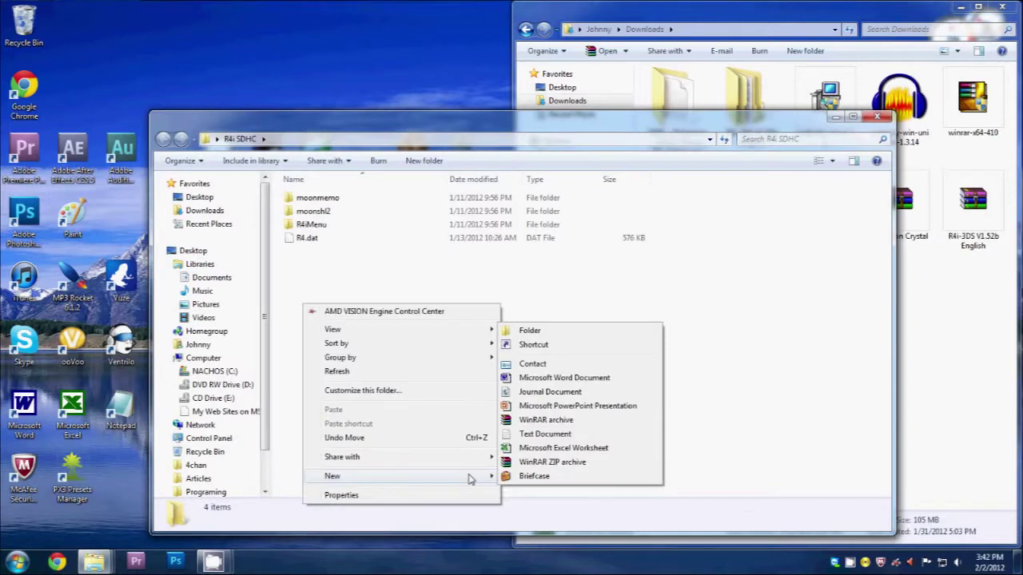
pyautogui.click(531, 330)
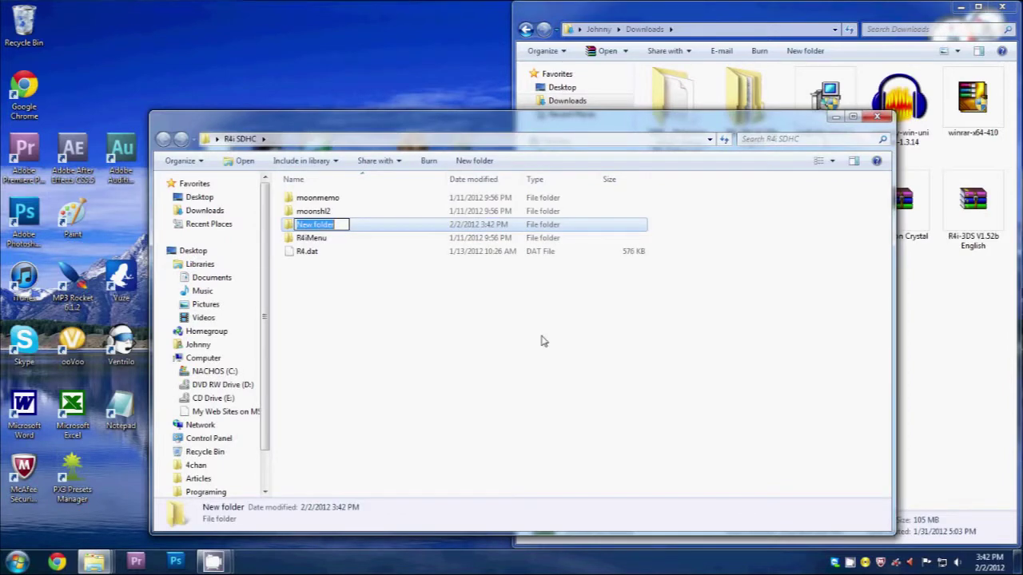
pyautogui.write('DS GAMES')
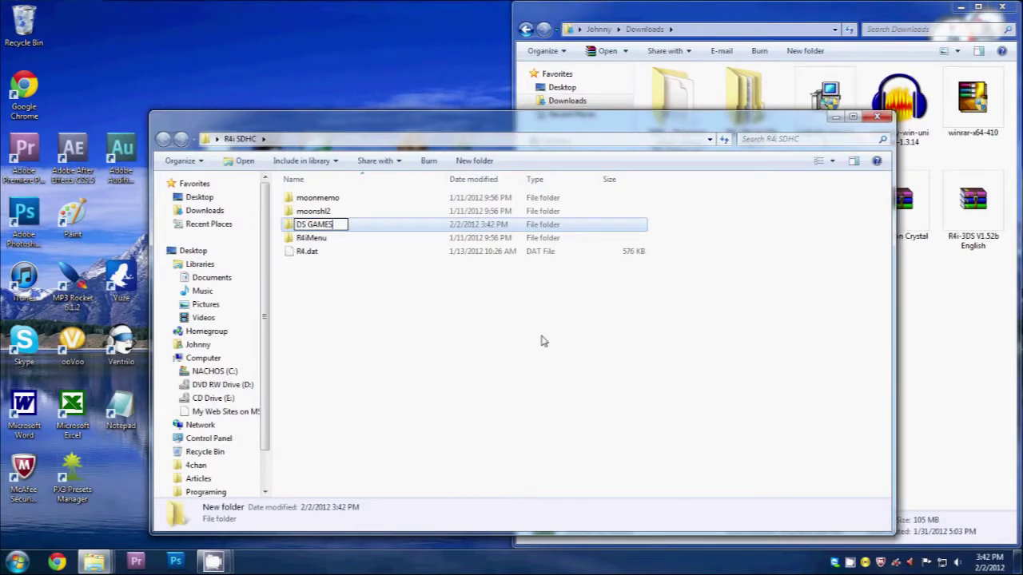
pyautogui.click(540, 341)
# Move the extracted Pokemon Black Version NDS file into DS GAMES, check it there, and return both windows to their parent folders.
pyautogui.moveTo(616, 133); pyautogui.dragTo(469, 194)
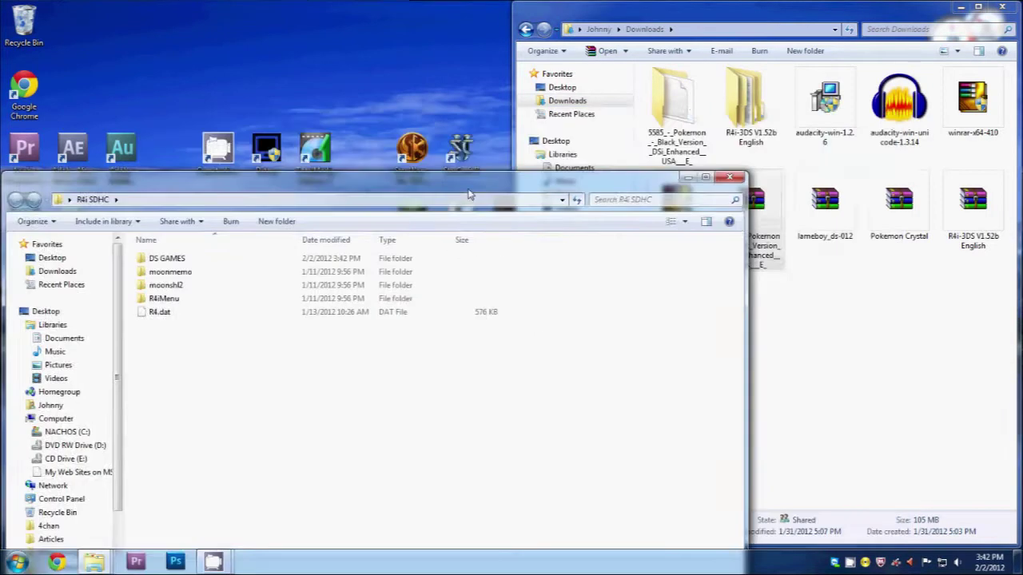
pyautogui.doubleClick(678, 107)
pyautogui.moveTo(697, 94); pyautogui.dragTo(174, 260)
pyautogui.doubleClick(150, 258)
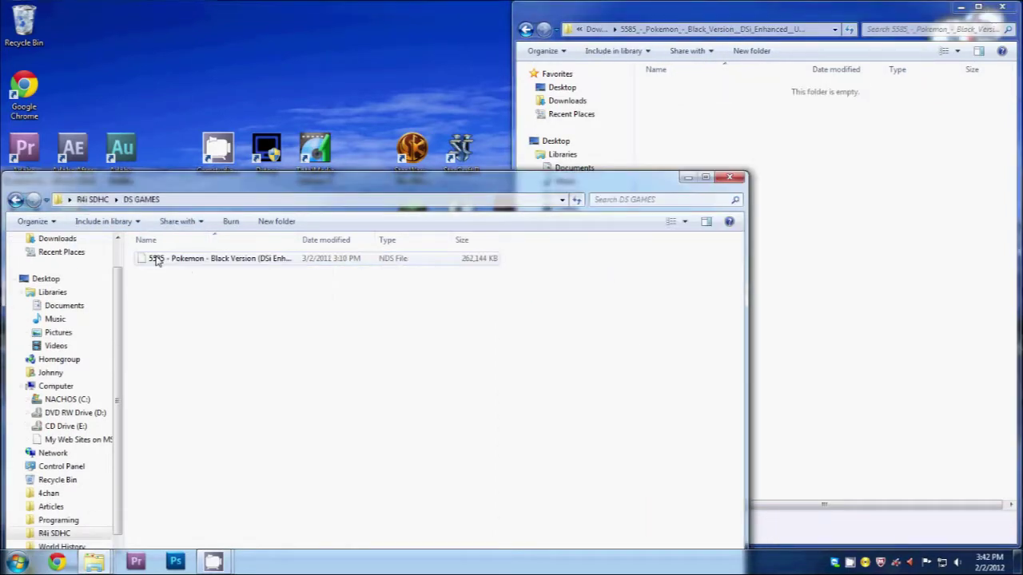
pyautogui.press('BackSpace')
pyautogui.click(526, 29)
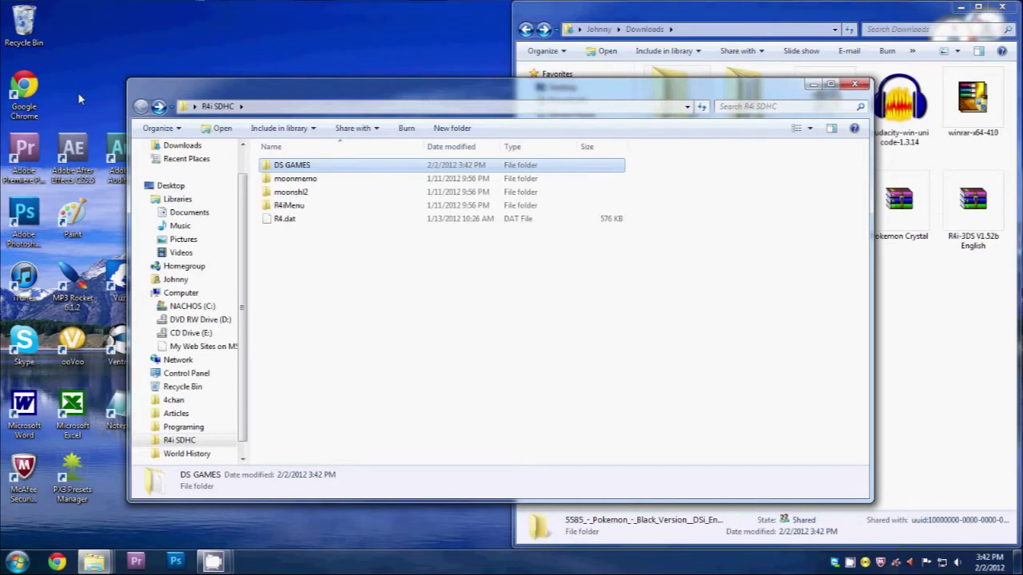
# Find the Lameboy DS site through a Google search for "lameboy" in Chrome and download Lameboy DS 0.12.
pyautogui.click(11, 95)
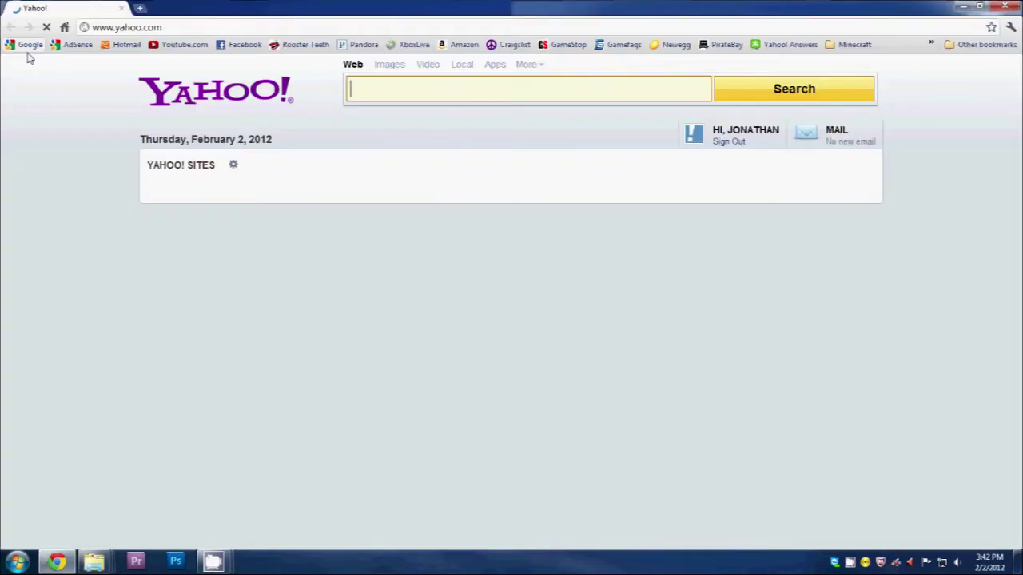
pyautogui.click(30, 45)
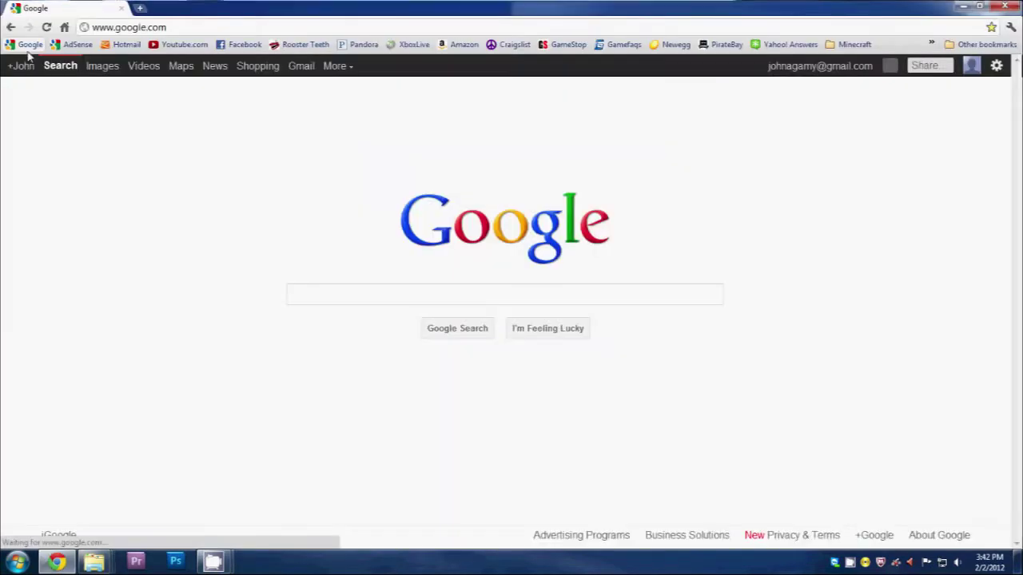
pyautogui.write('lameboy')
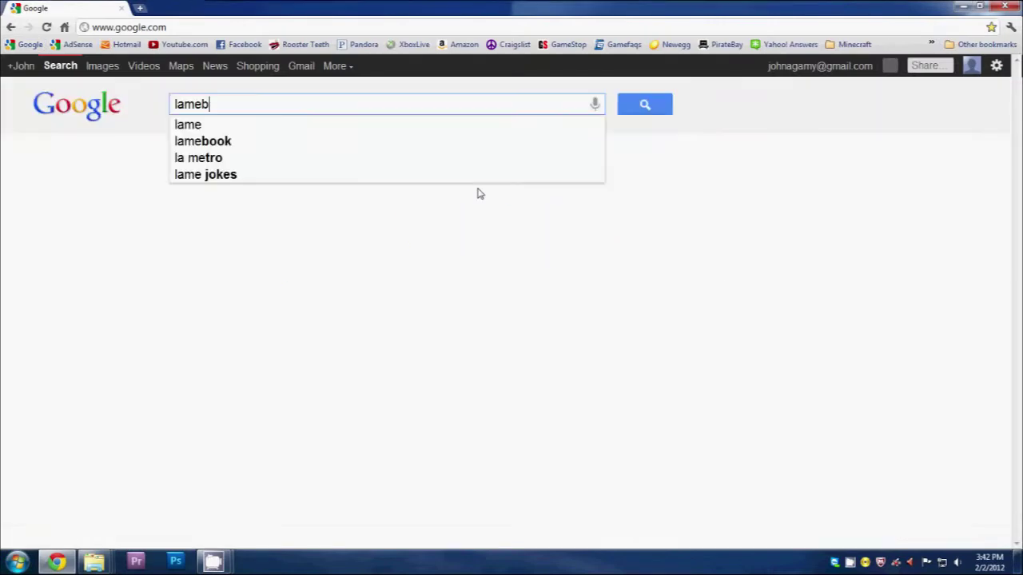
pyautogui.press('Return')
pyautogui.click(195, 205)
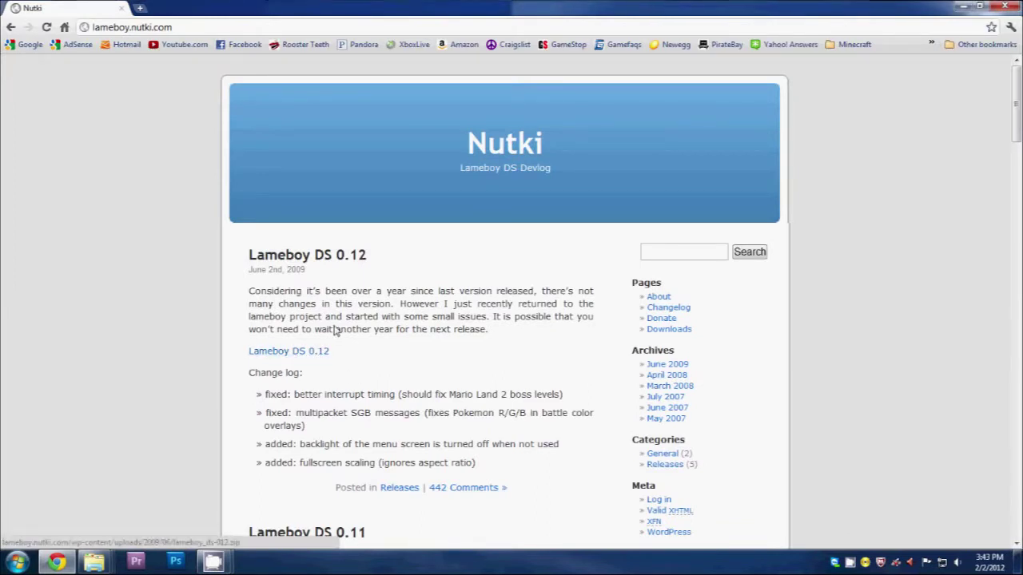
pyautogui.click(290, 352)
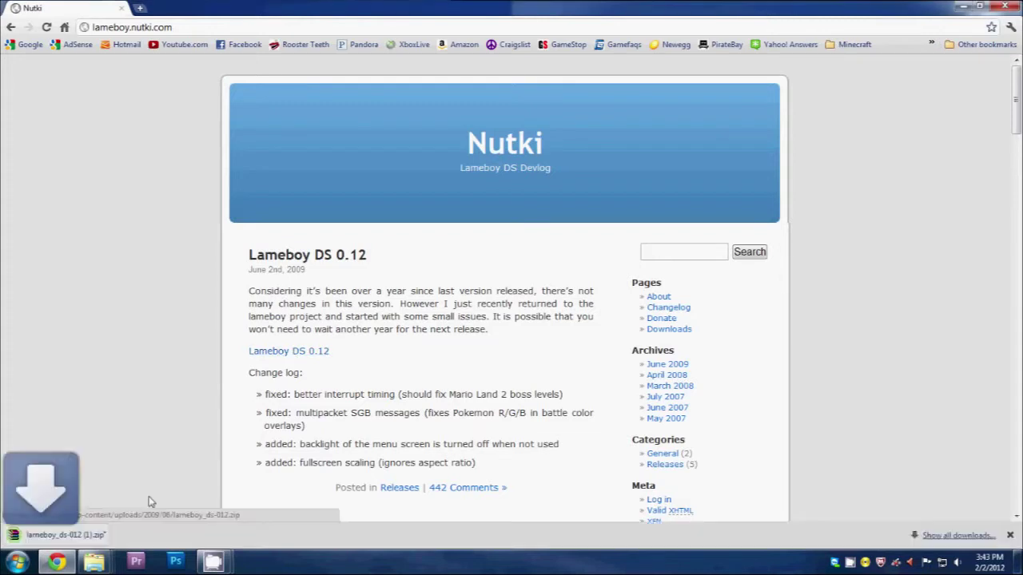
pyautogui.click(1011, 535)
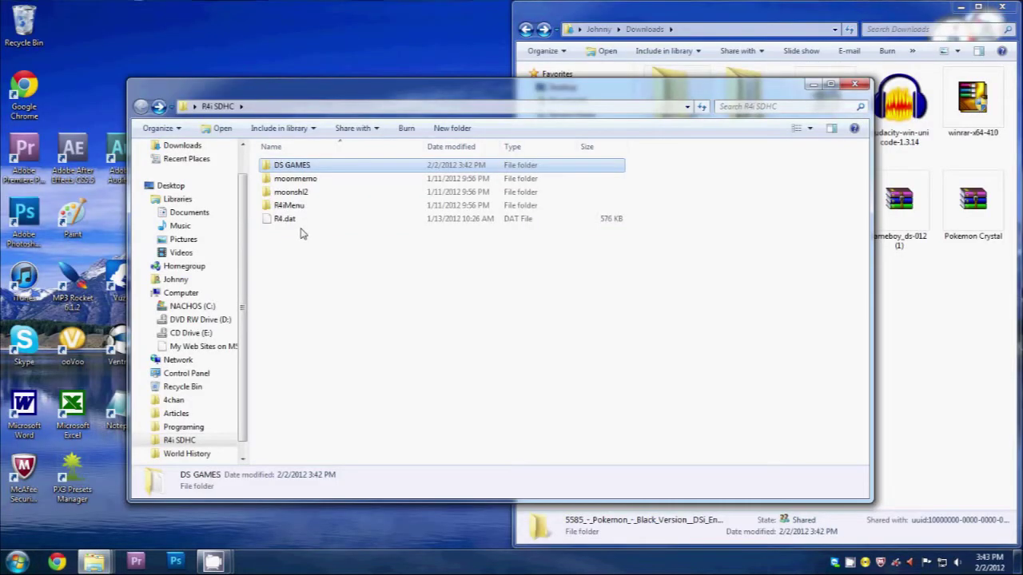
# Extract the lameboy_ds-012 archive in Downloads into a folder of the same name and open that folder.
pyautogui.moveTo(722, 23); pyautogui.dragTo(555, 23)
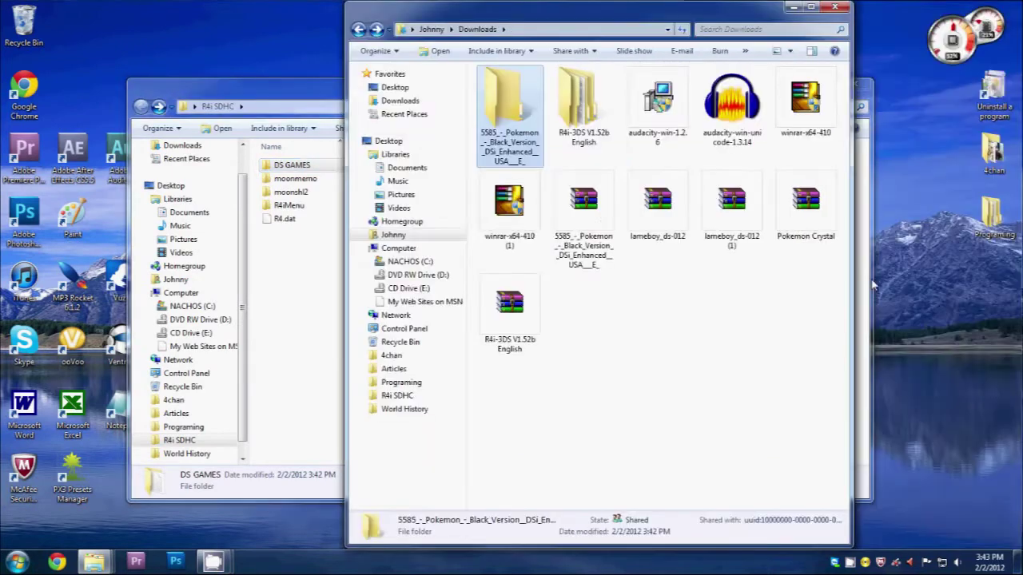
pyautogui.doubleClick(665, 206)
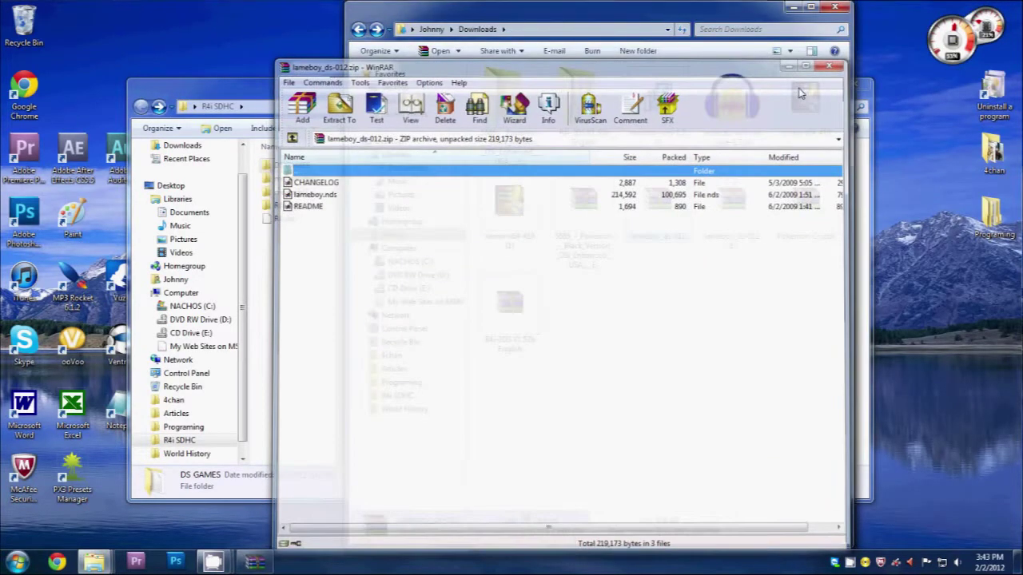
pyautogui.rightClick(666, 207)
pyautogui.click(759, 255)
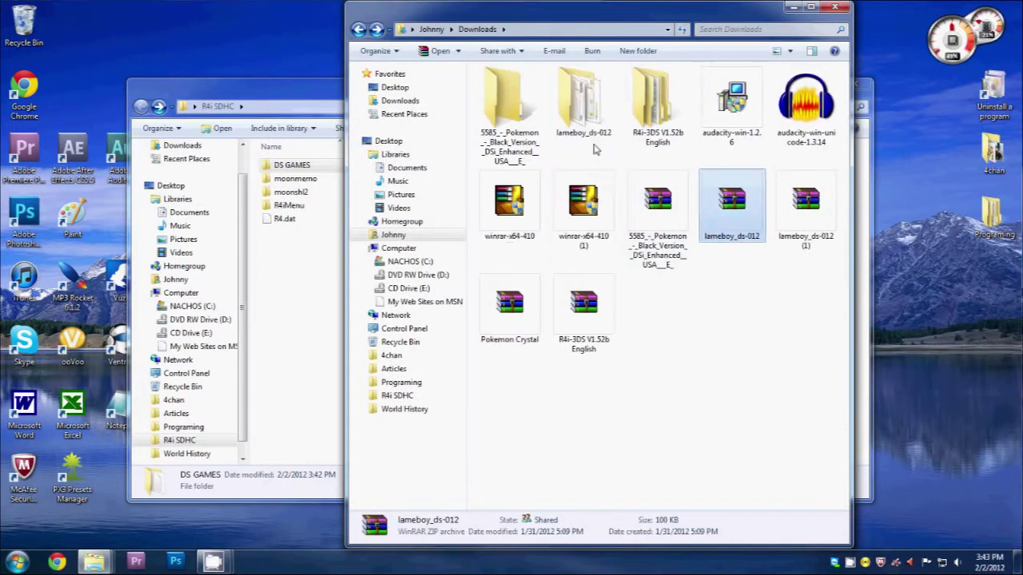
pyautogui.click(583, 108)
pyautogui.doubleClick(584, 108)
# Create a folder named "GBC GAMES" inside the R4i SDHC folder, with the lameboy_ds-012 window moved aside.
pyautogui.moveTo(578, 18); pyautogui.dragTo(738, 17)
pyautogui.moveTo(693, 104); pyautogui.dragTo(304, 271)
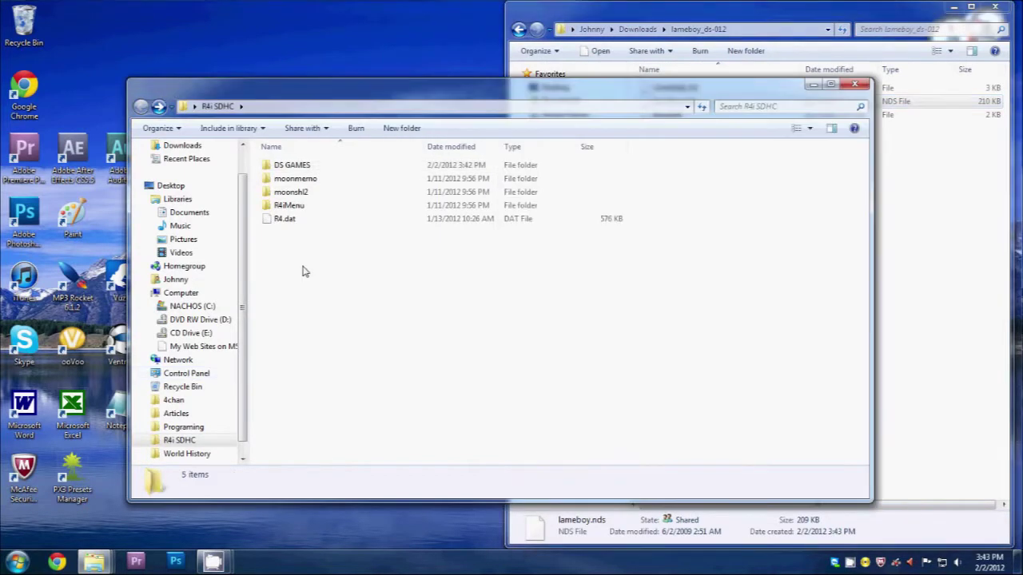
pyautogui.rightClick(288, 252)
pyautogui.moveTo(343, 424)
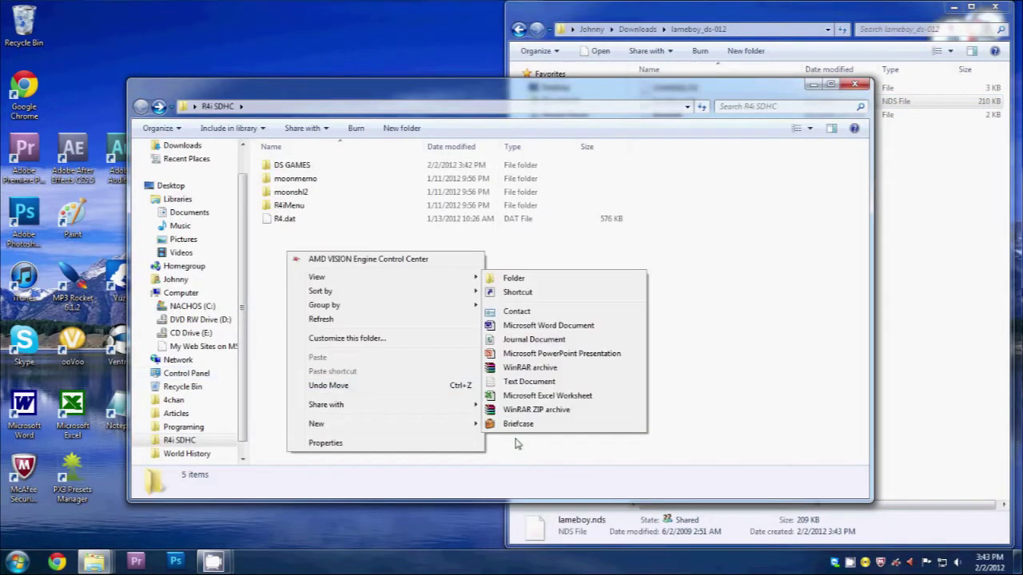
pyautogui.click(530, 281)
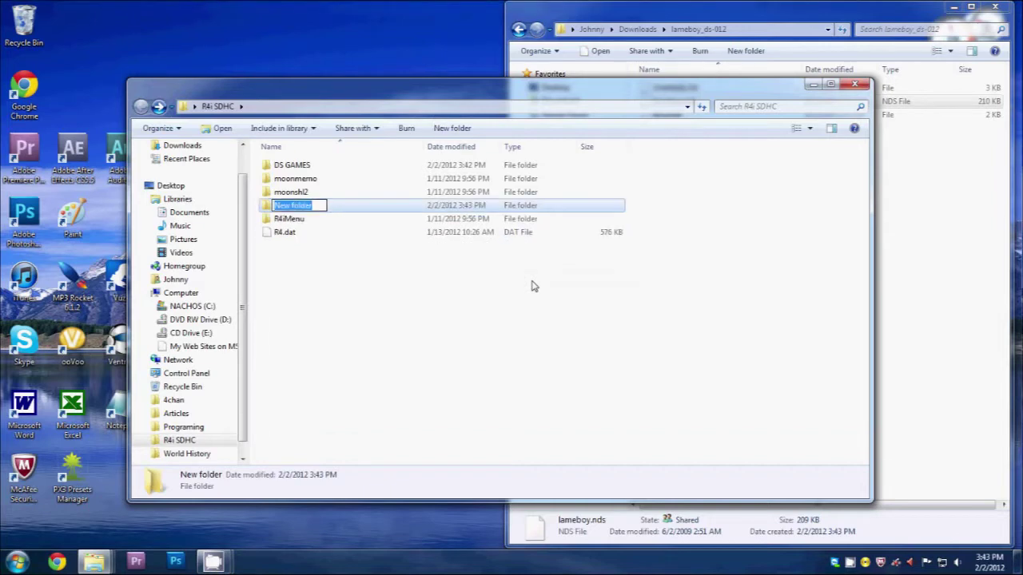
pyautogui.write('GBC G')
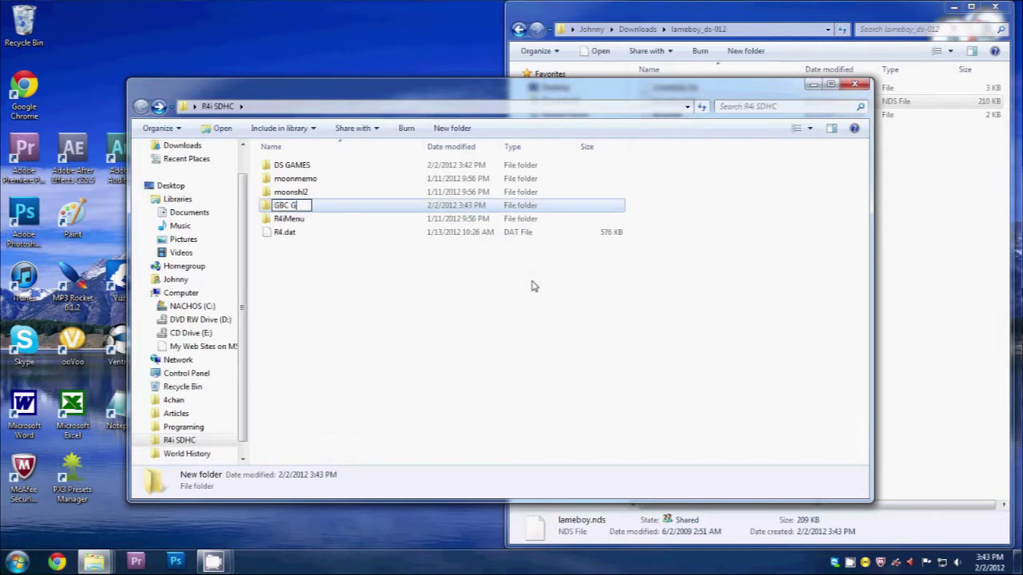
pyautogui.write('AMES')
pyautogui.click(498, 304)
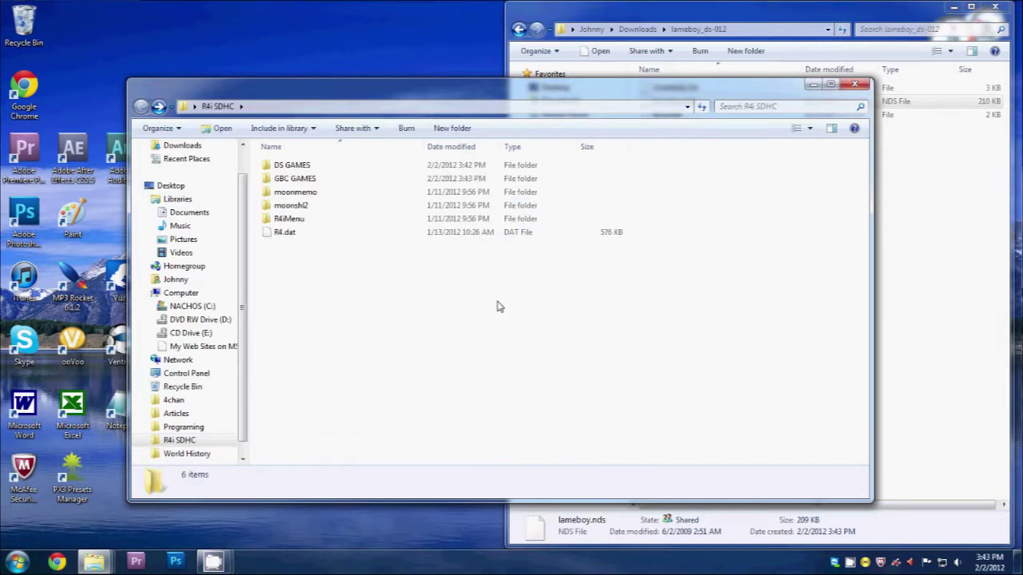
# Move lameboy.nds from the lameboy_ds-012 folder into GBC GAMES and close the lameboy_ds-012 window.
pyautogui.click(910, 160)
pyautogui.moveTo(674, 101); pyautogui.dragTo(310, 180)
pyautogui.click(559, 7)
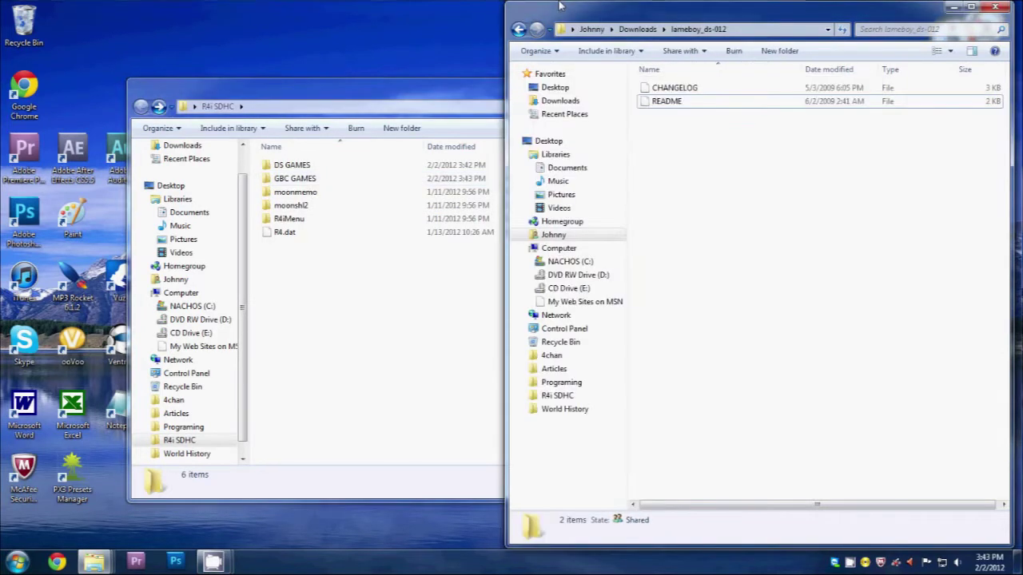
pyautogui.click(995, 7)
pyautogui.moveTo(268, 302); pyautogui.dragTo(318, 280)
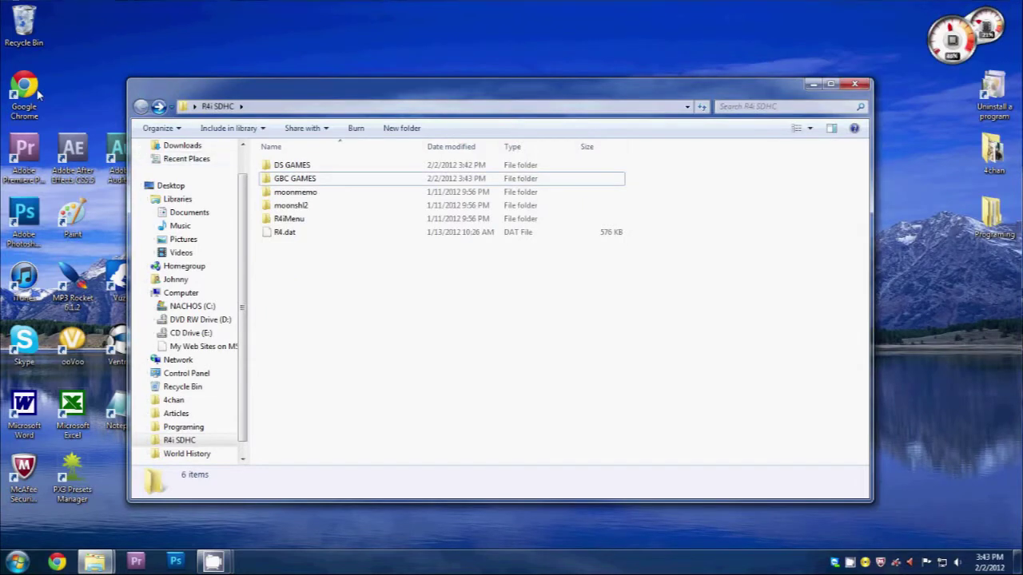
# Look through the game files in the DS GAMES and GBC GAMES folders and return to R4i SDHC.
pyautogui.click(312, 166)
pyautogui.doubleClick(311, 166)
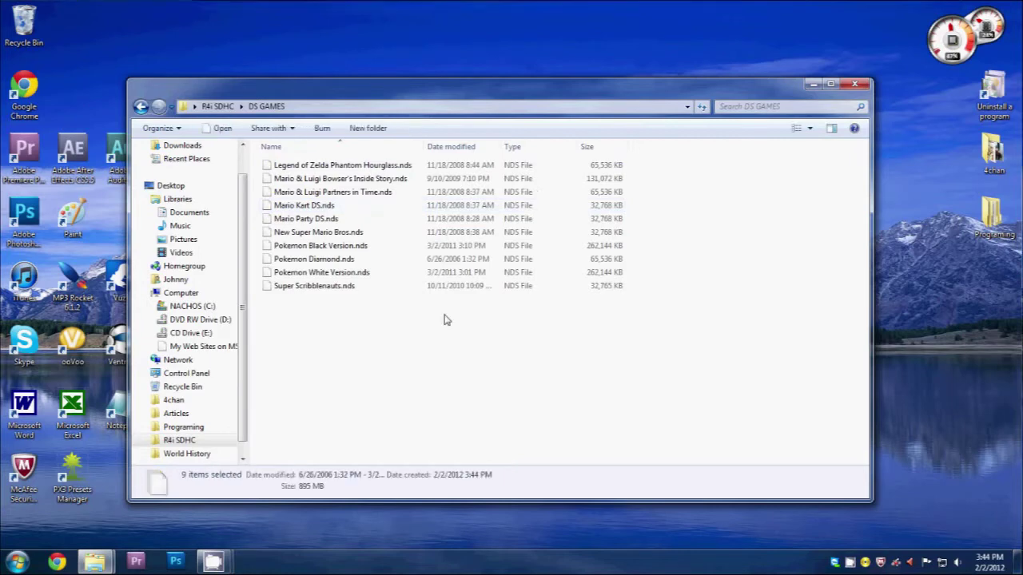
pyautogui.click(446, 319)
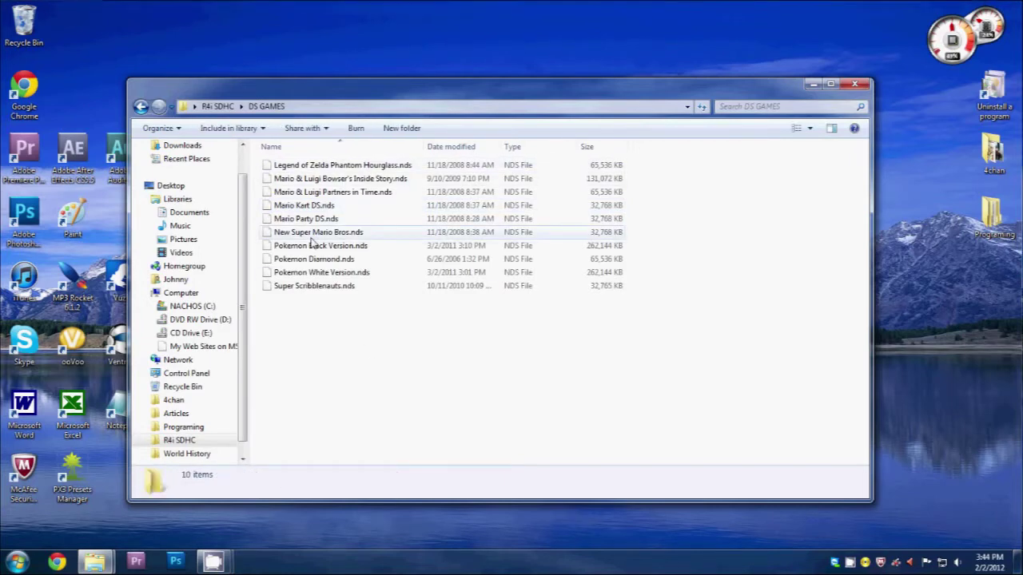
pyautogui.click(141, 106)
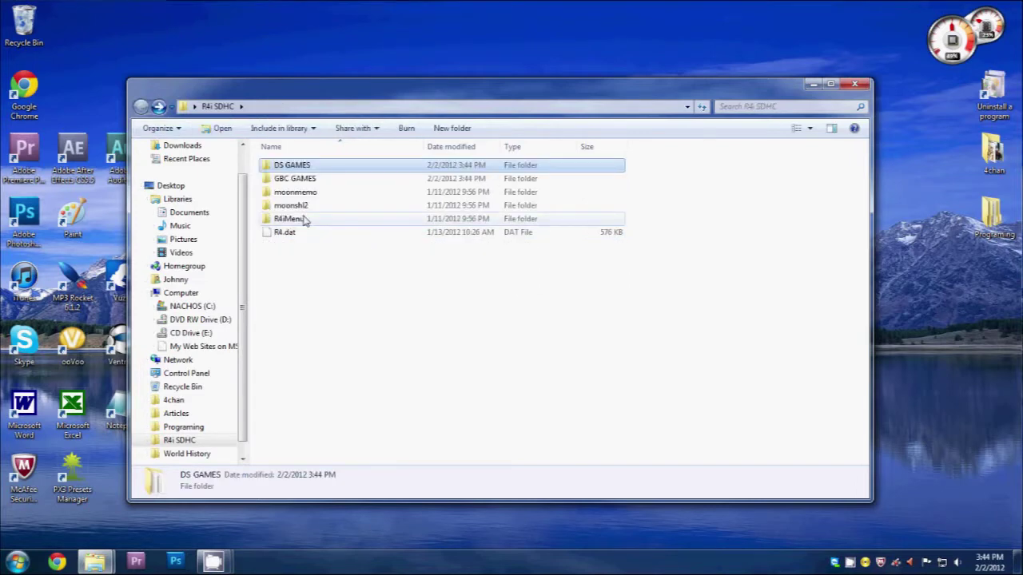
pyautogui.doubleClick(294, 179)
pyautogui.moveTo(306, 237); pyautogui.dragTo(372, 228)
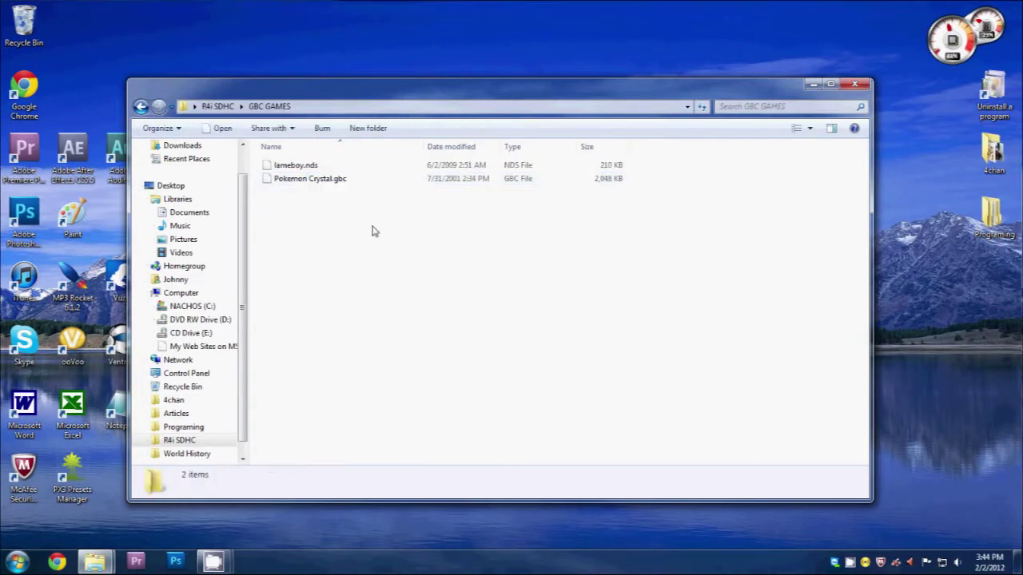
pyautogui.click(140, 106)
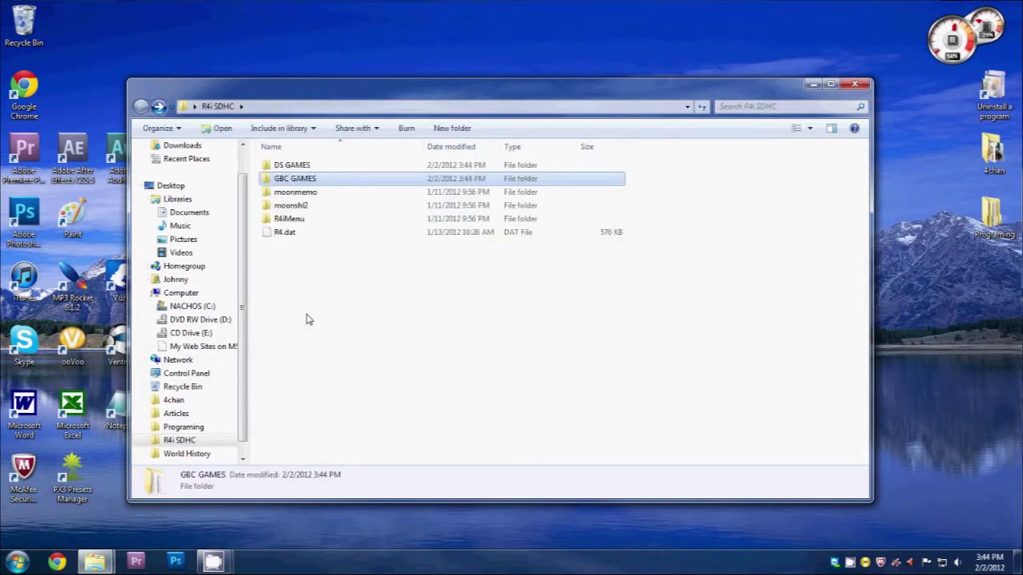
# Create a folder named "MEDIA" inside the R4i SDHC folder.
pyautogui.rightClick(306, 320)
pyautogui.moveTo(347, 491)
pyautogui.click(552, 339)
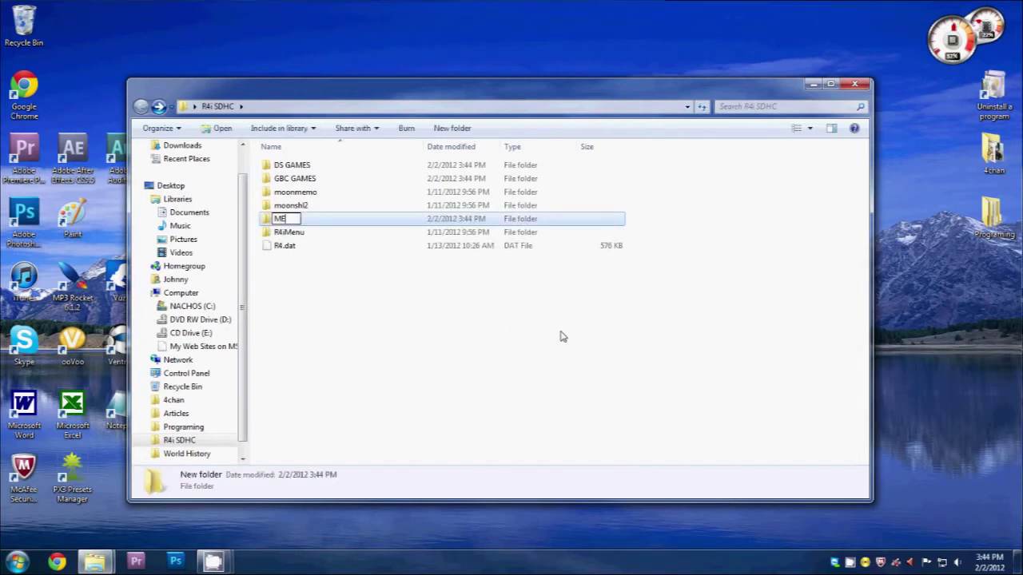
pyautogui.write('MEDIA')
pyautogui.click(500, 310)
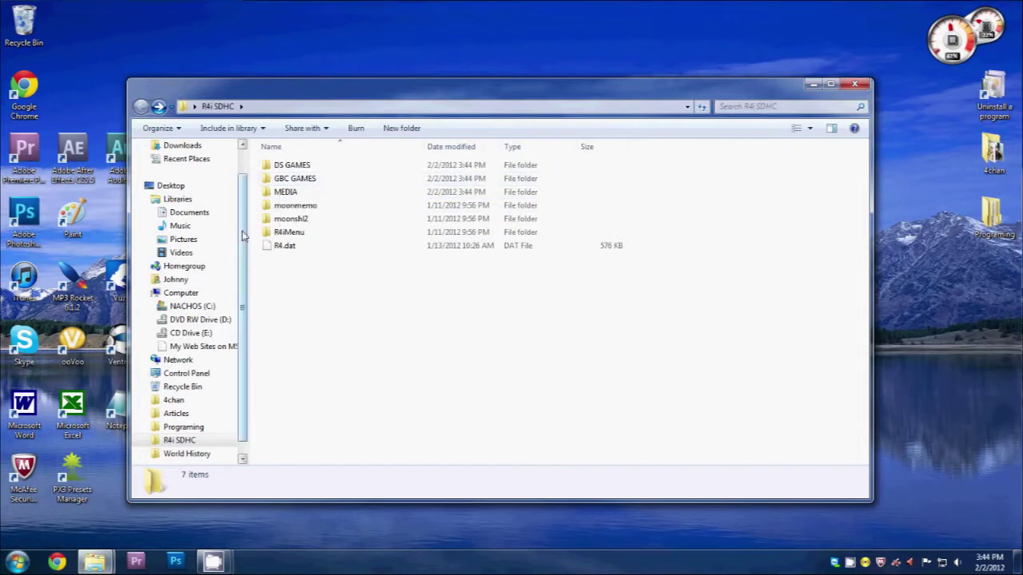
pyautogui.scroll(1, 315, 194)
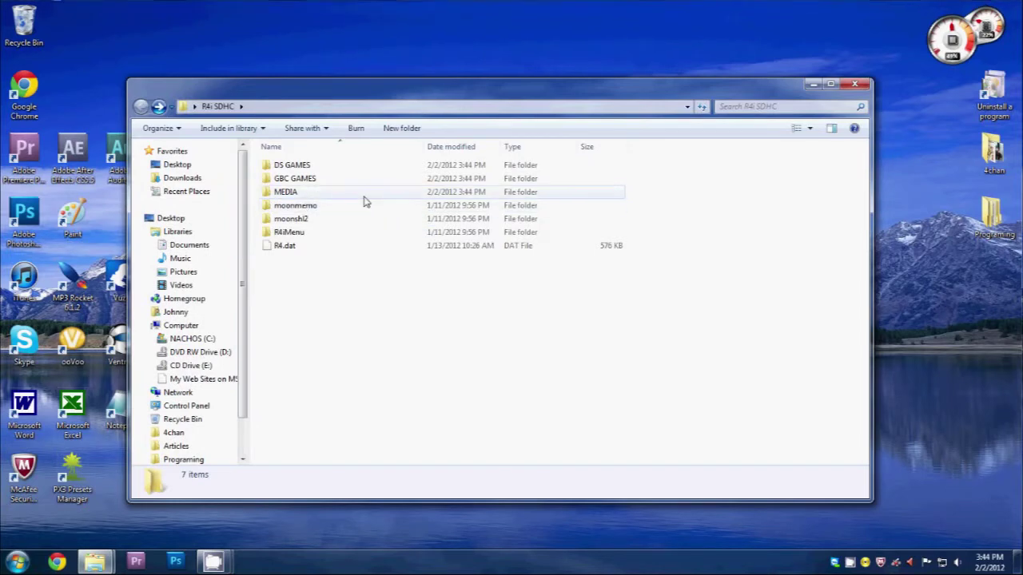
pyautogui.click(312, 197)
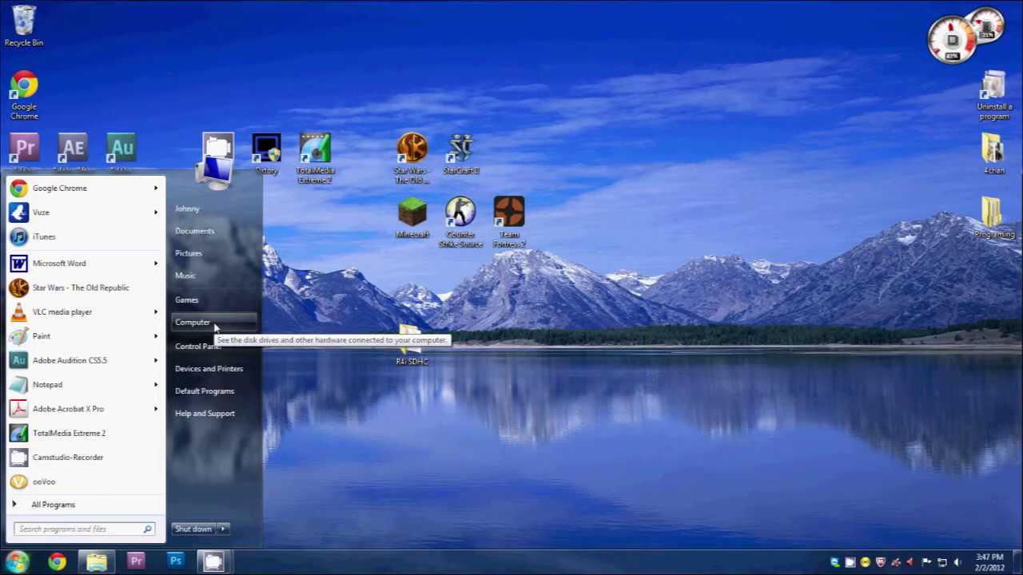
# Quick-format Removable Disk (F:) as FAT32 with a 4096-byte allocation unit size and close the format dialog.
pyautogui.click(192, 322)
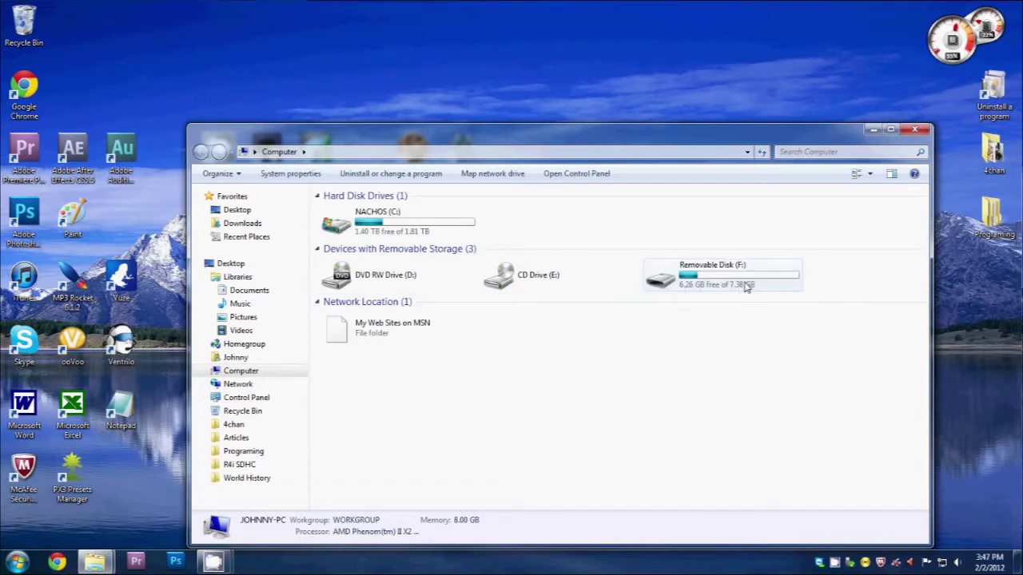
pyautogui.rightClick(702, 283)
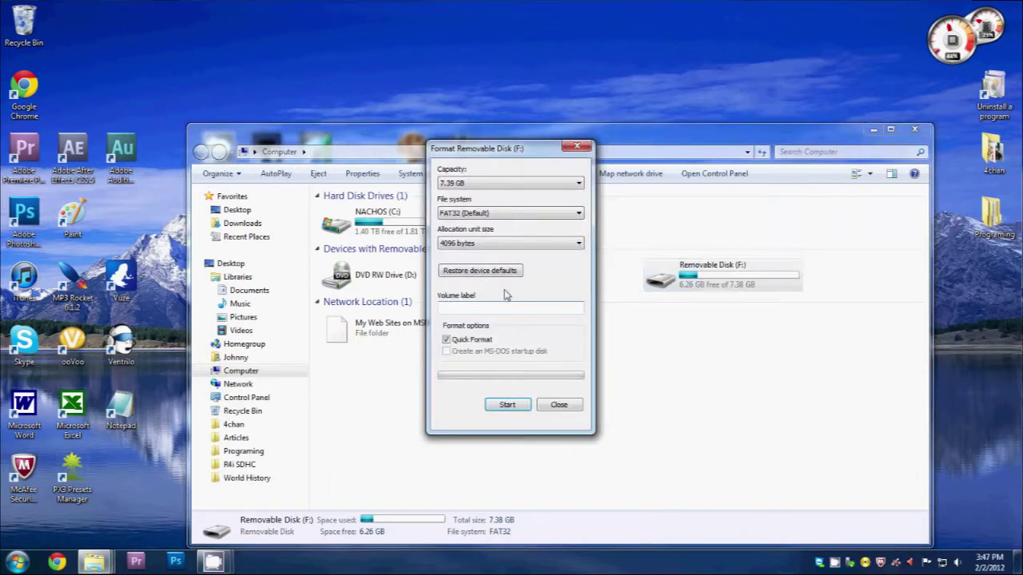
pyautogui.click(508, 405)
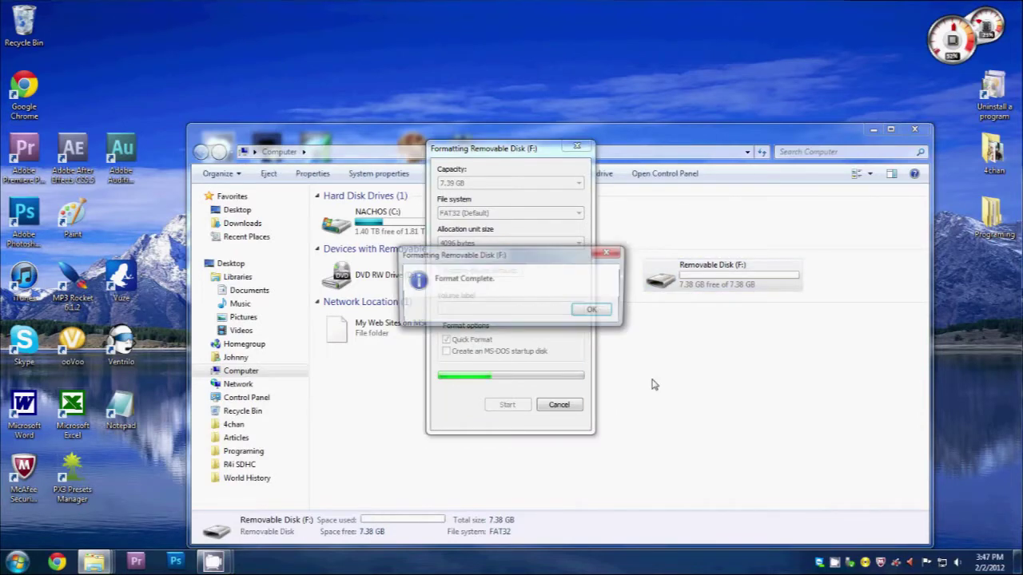
pyautogui.click(593, 310)
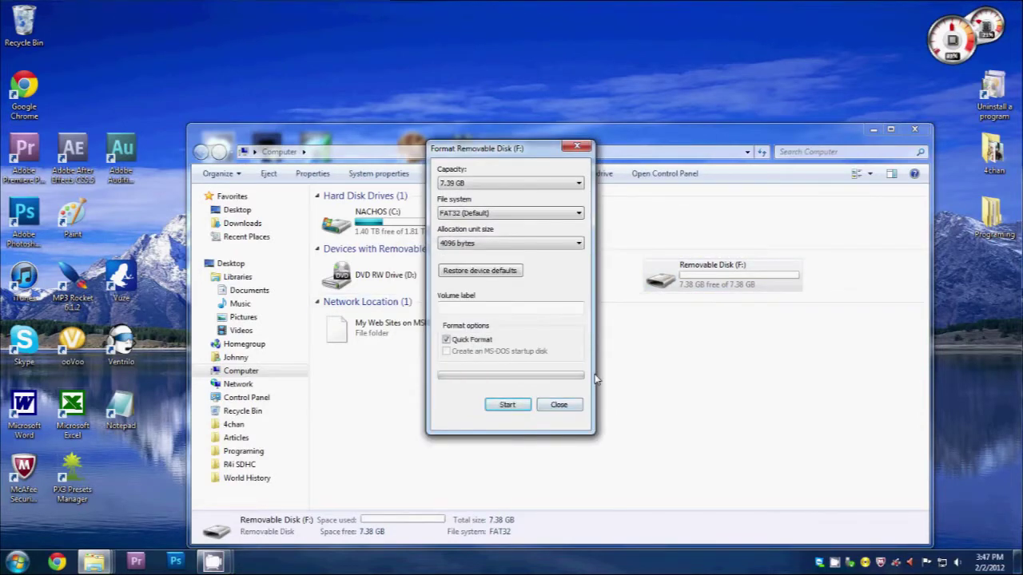
pyautogui.click(559, 404)
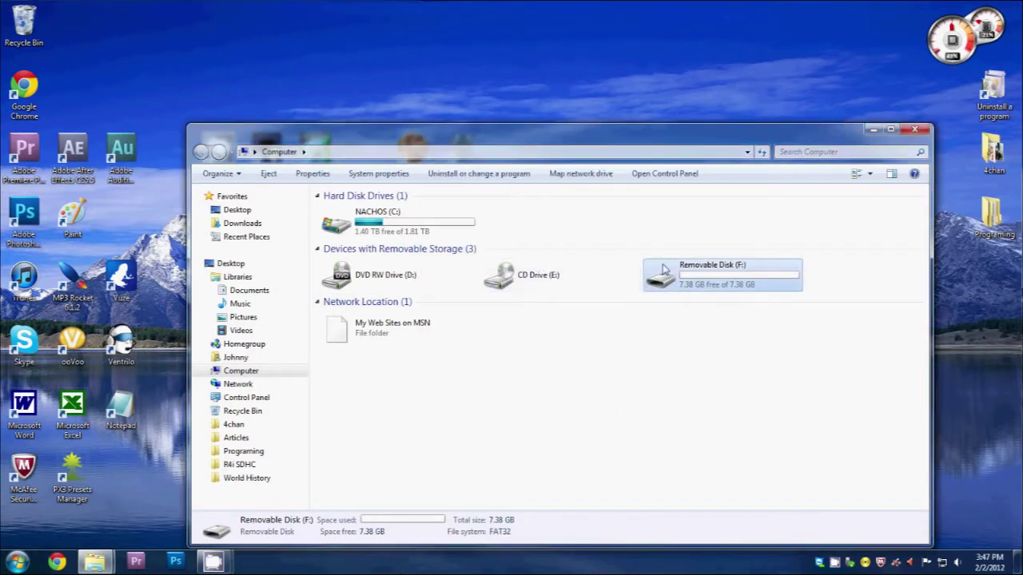
# Open Removable Disk (F:), move its window aside, and open the R4i SDHC desktop folder next to it.
pyautogui.moveTo(663, 130); pyautogui.dragTo(539, 92)
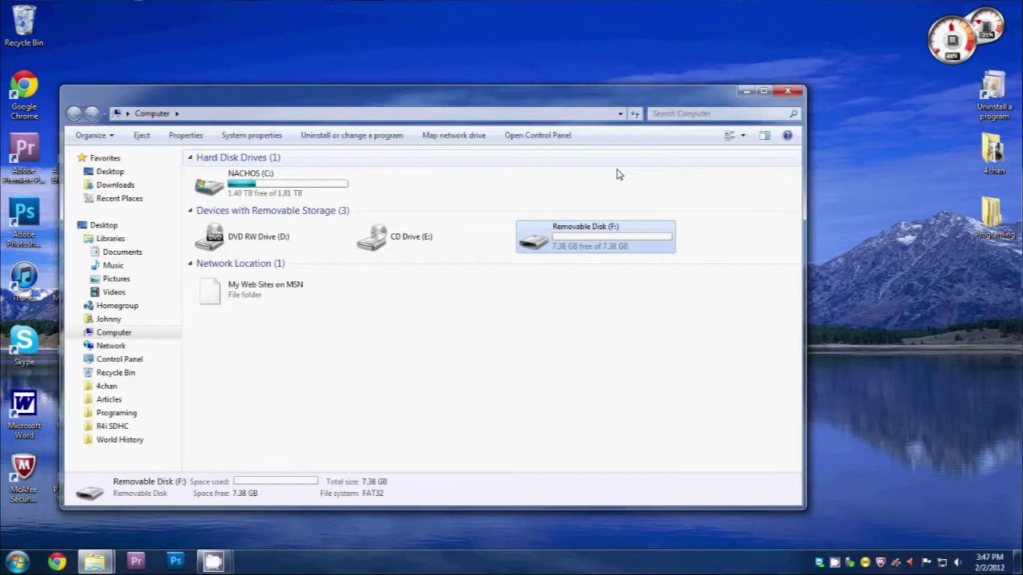
pyautogui.doubleClick(584, 243)
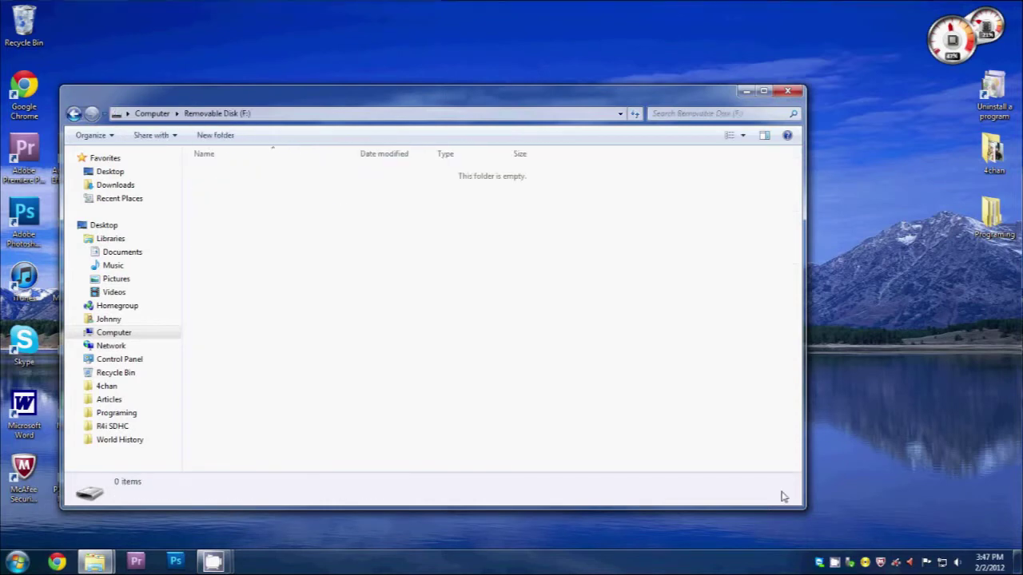
pyautogui.moveTo(804, 459); pyautogui.dragTo(639, 456)
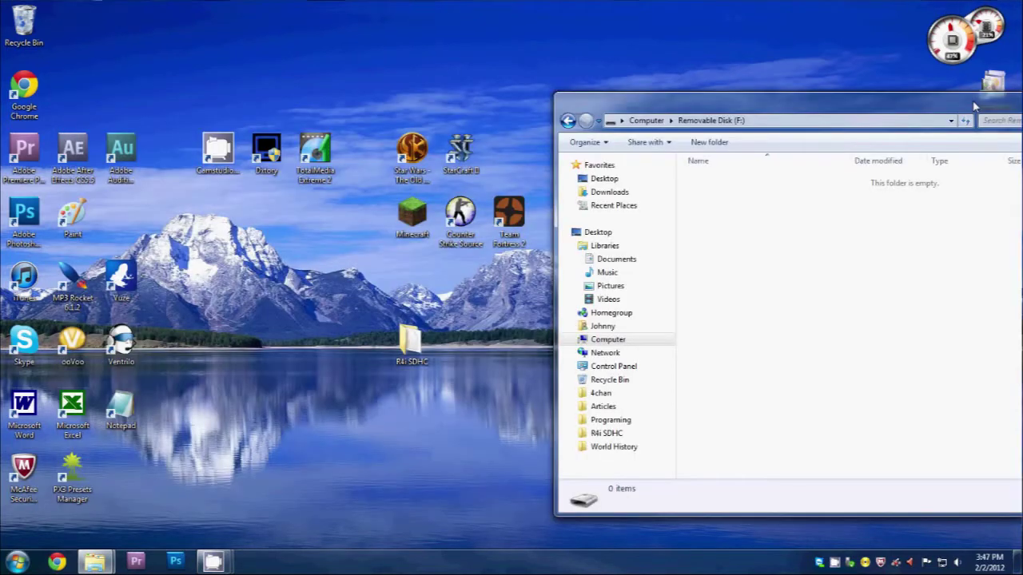
pyautogui.click(423, 361)
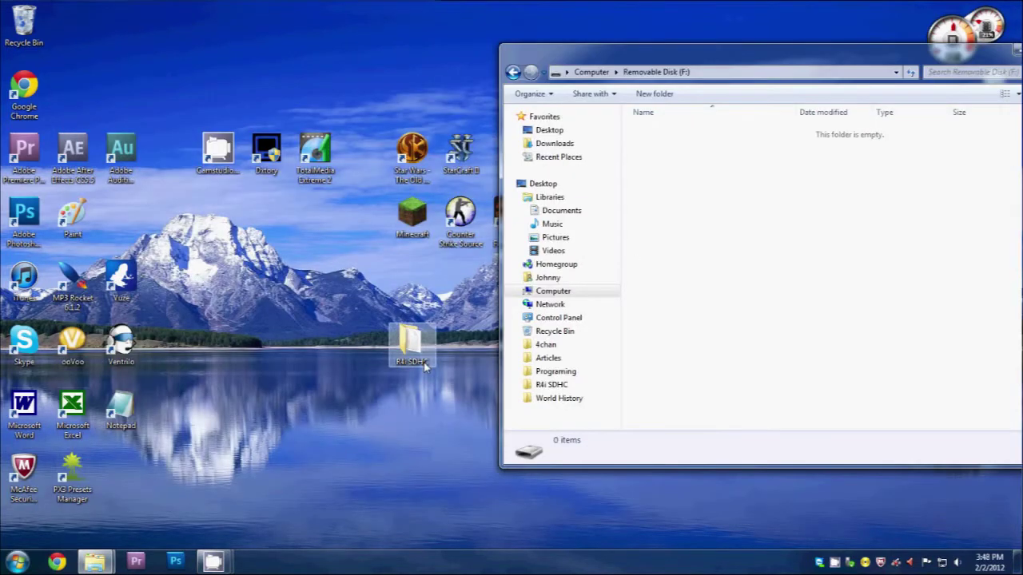
pyautogui.doubleClick(424, 361)
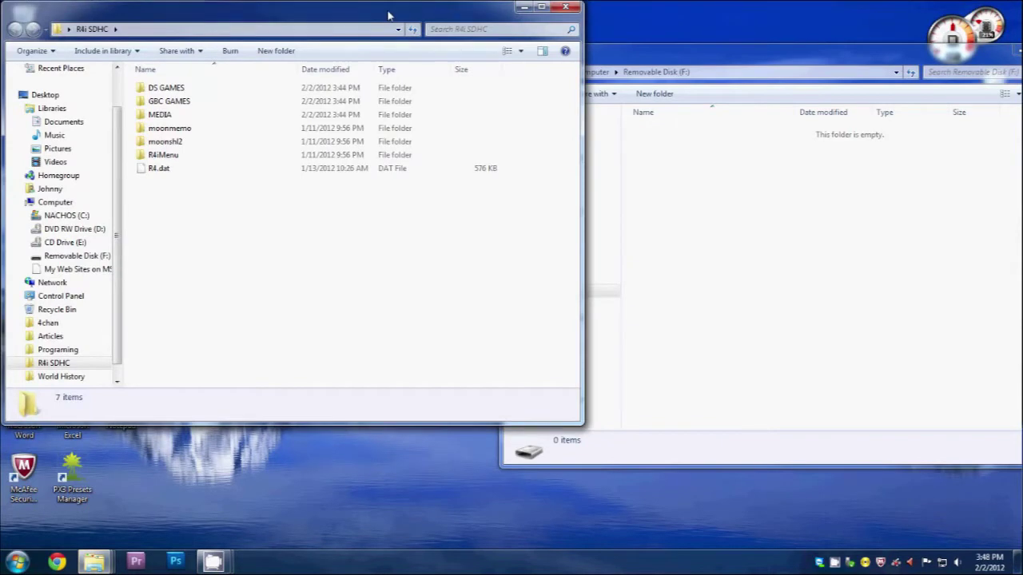
# Place the R4i SDHC window beside Removable Disk (F:) and copy all its folders and R4.dat onto the disk.
pyautogui.moveTo(389, 14); pyautogui.dragTo(343, 56)
pyautogui.moveTo(136, 270); pyautogui.dragTo(138, 130)
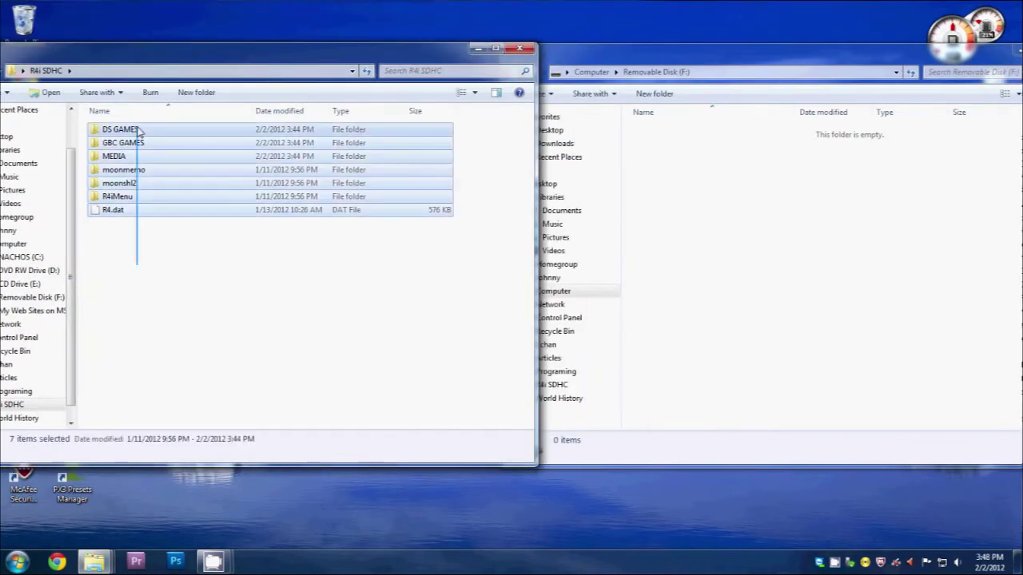
pyautogui.rightClick(136, 130)
pyautogui.click(170, 319)
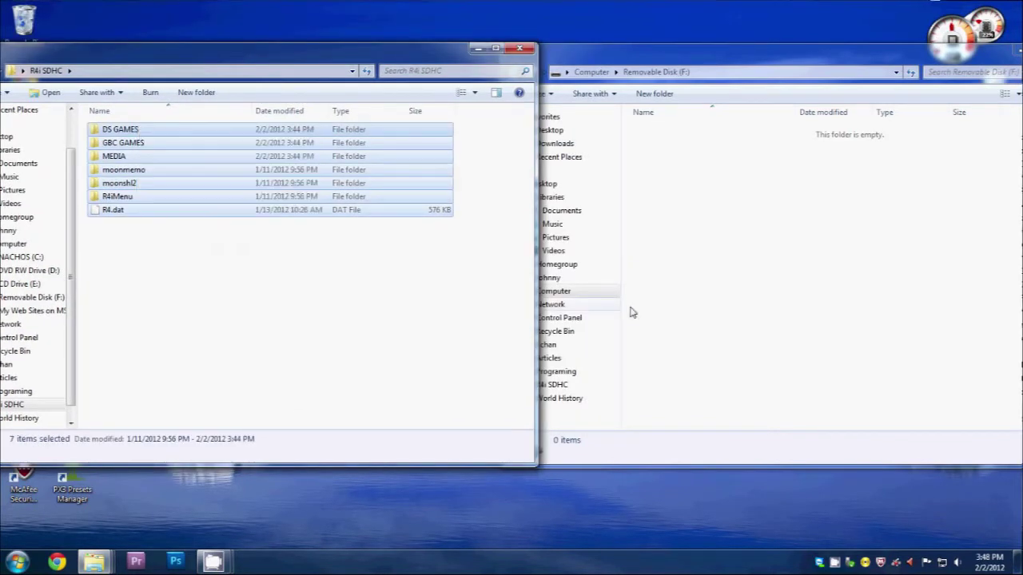
pyautogui.rightClick(693, 284)
pyautogui.click(755, 393)
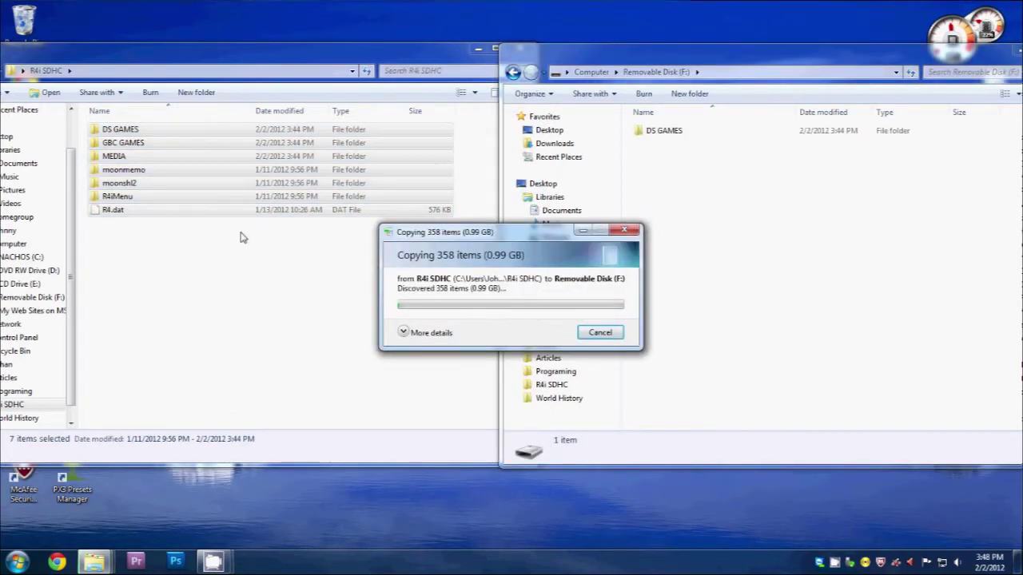
# Reposition the R4i SDHC window, clear its file selection, and bring the copy progress dialog to the front.
pyautogui.moveTo(122, 51); pyautogui.dragTo(195, 160)
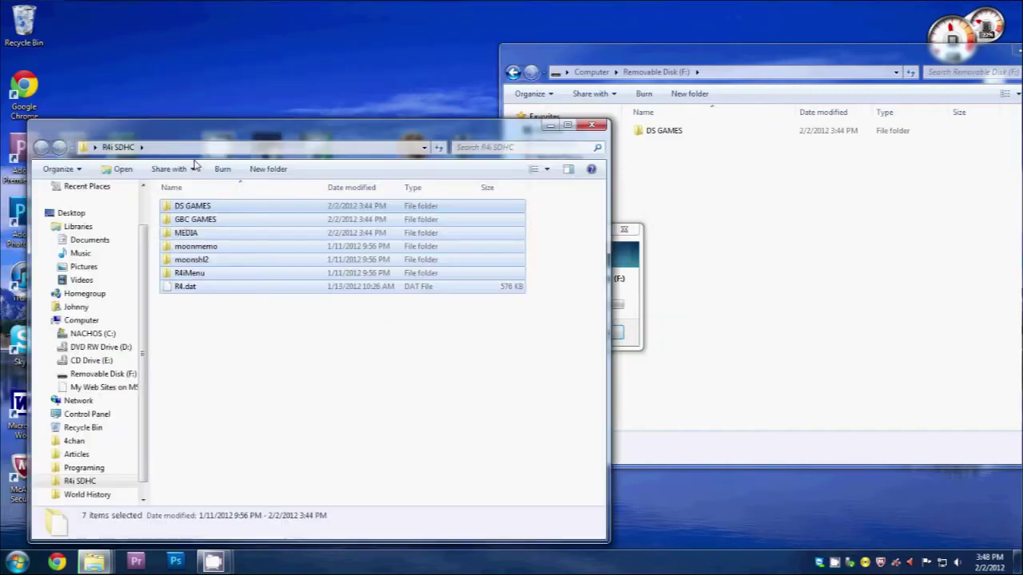
pyautogui.moveTo(154, 138); pyautogui.dragTo(125, 99)
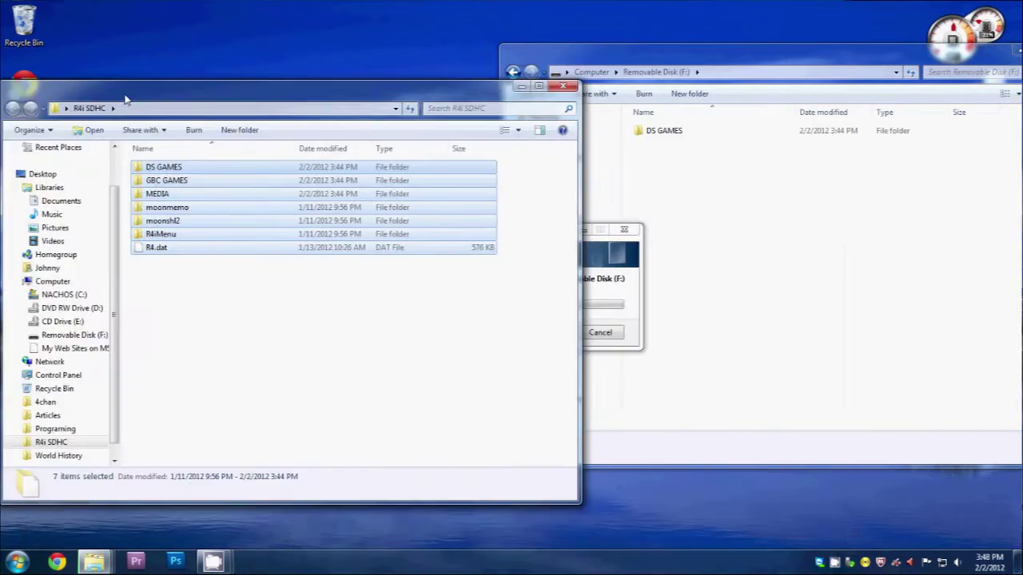
pyautogui.click(157, 329)
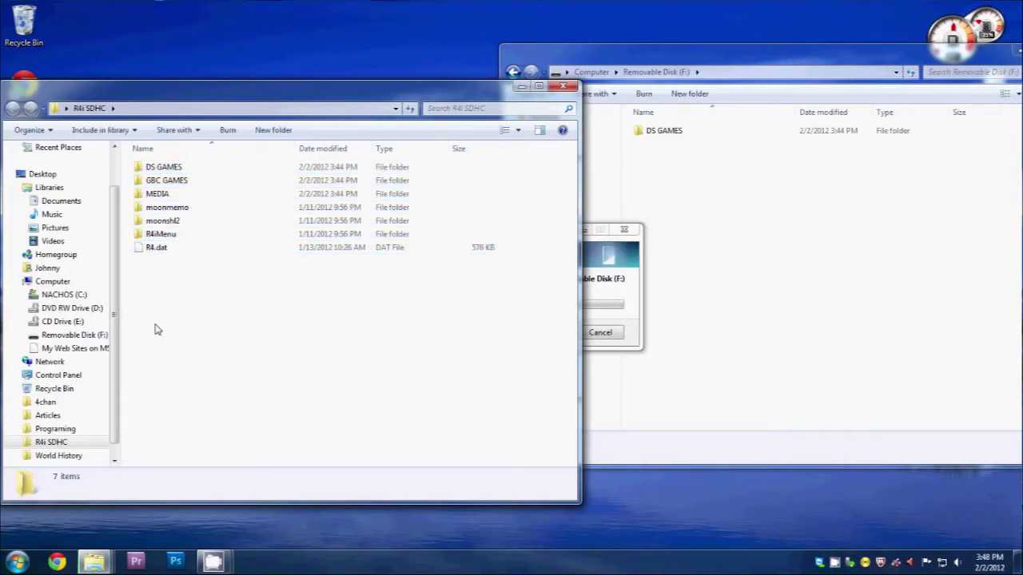
pyautogui.moveTo(164, 266); pyautogui.dragTo(246, 319)
pyautogui.click(605, 275)
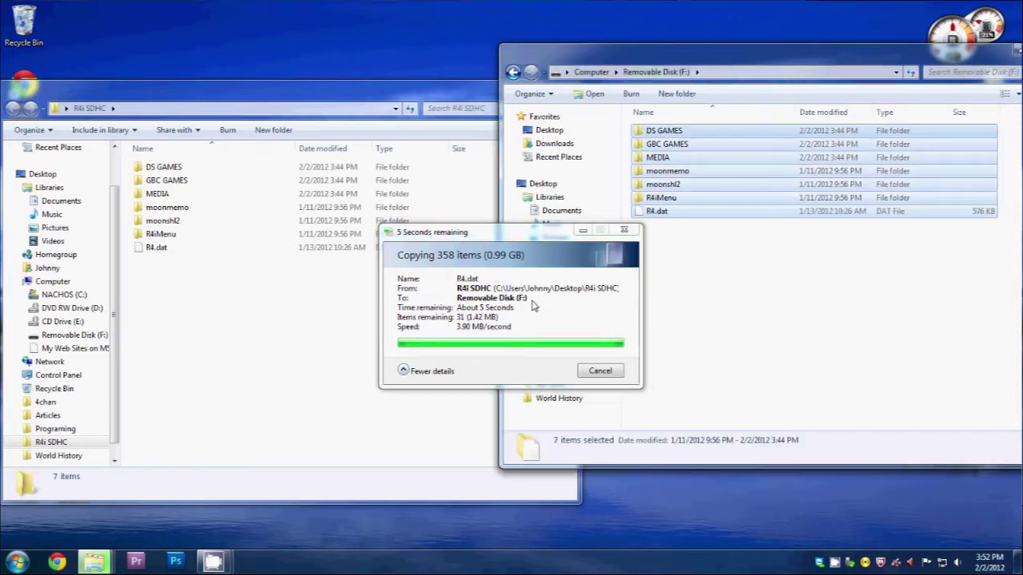
# Move the Removable Disk (F:) window beside R4i SDHC, check the drive in Computer, and reopen it to review the copied files.
pyautogui.click(764, 366)
pyautogui.moveTo(757, 66); pyautogui.dragTo(489, 155)
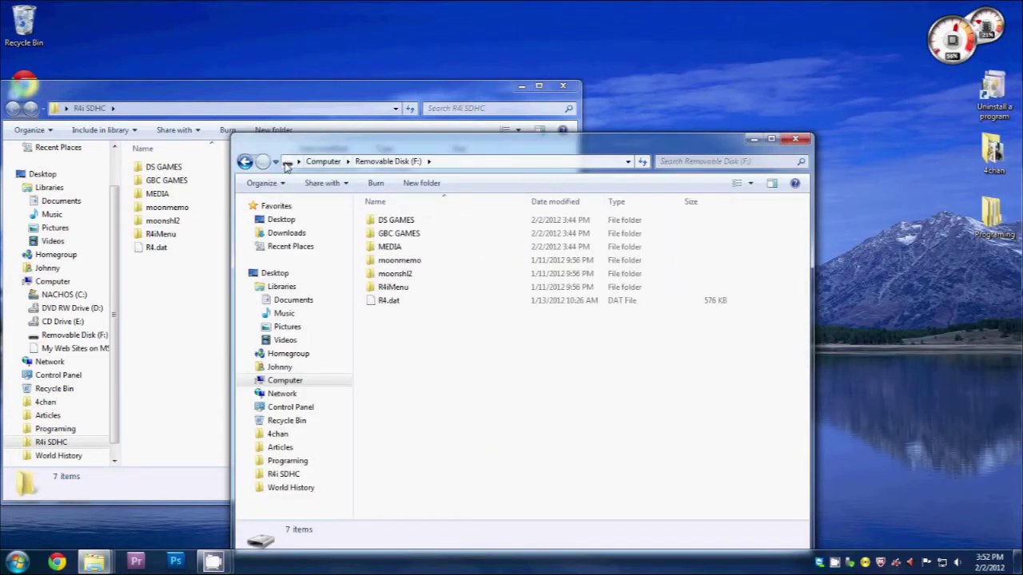
pyautogui.press('BackSpace')
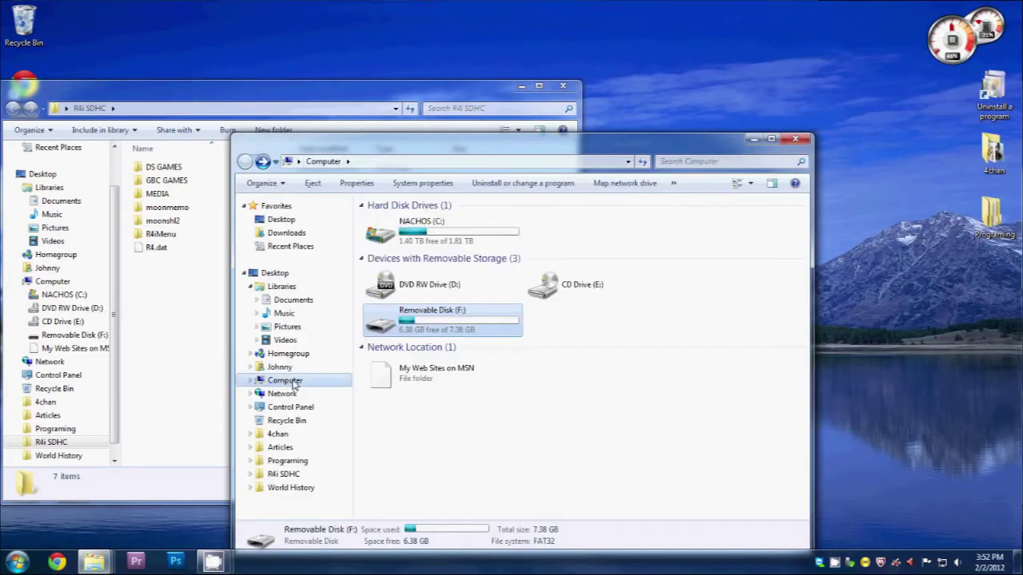
pyautogui.doubleClick(431, 329)
pyautogui.moveTo(474, 364); pyautogui.dragTo(453, 234)
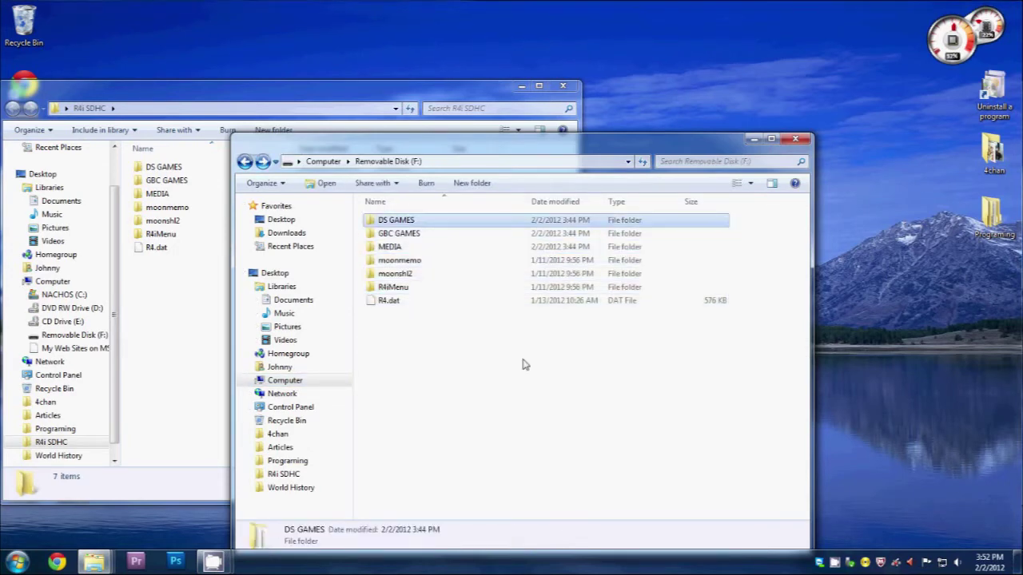
pyautogui.moveTo(544, 442); pyautogui.dragTo(467, 267)
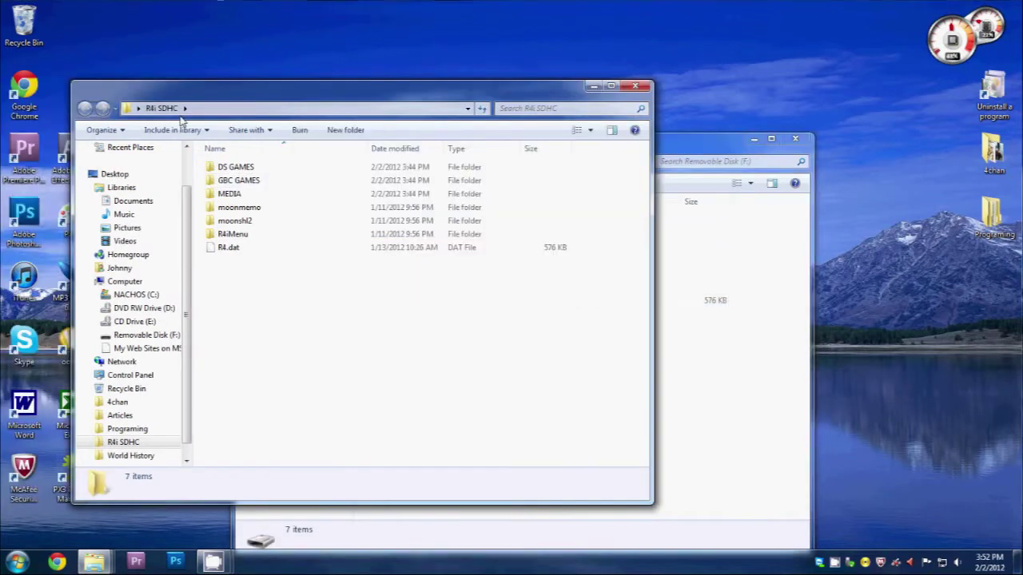
# Return from Removable Disk (F:) to the Computer view and bring up the drive's options.
pyautogui.moveTo(414, 367); pyautogui.dragTo(284, 380)
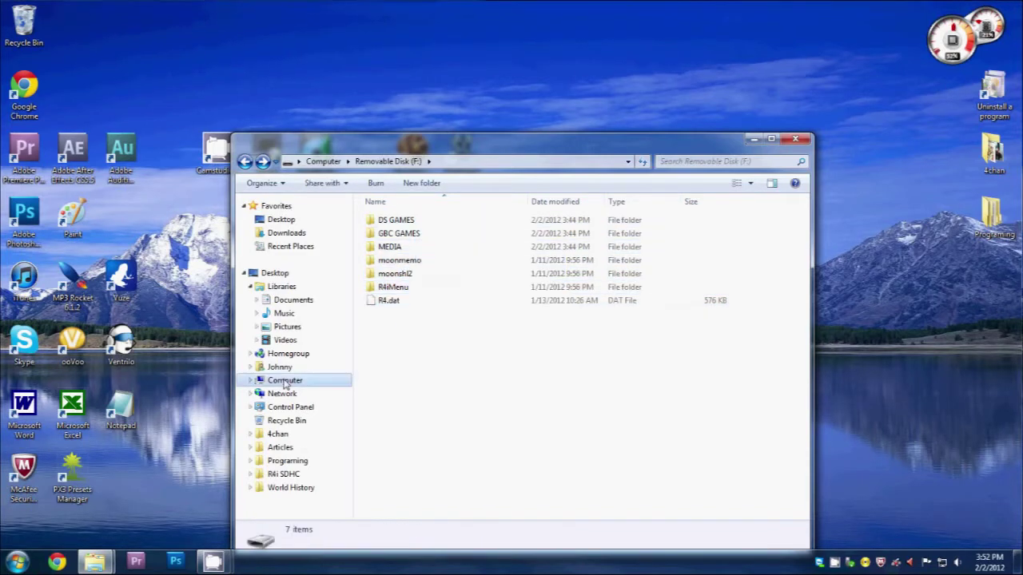
pyautogui.click(285, 382)
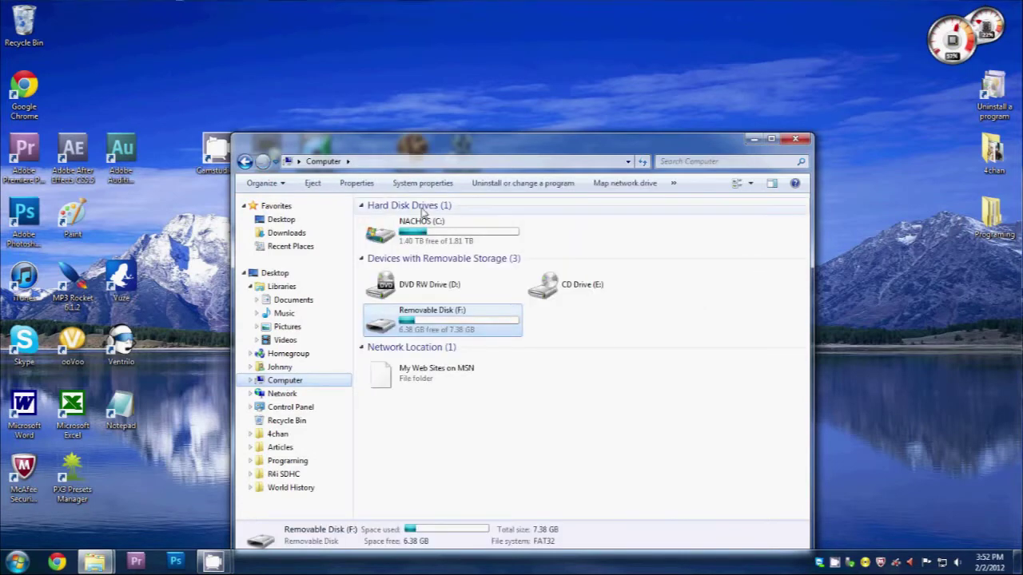
pyautogui.rightClick(424, 322)
pyautogui.click(710, 370)
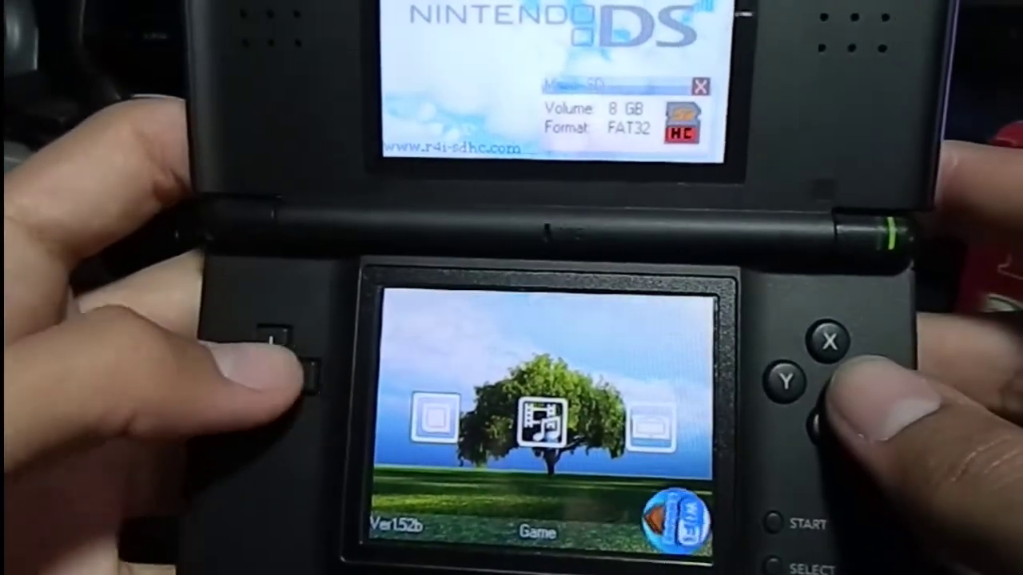
pyautogui.press('Right')
pyautogui.press('Right')
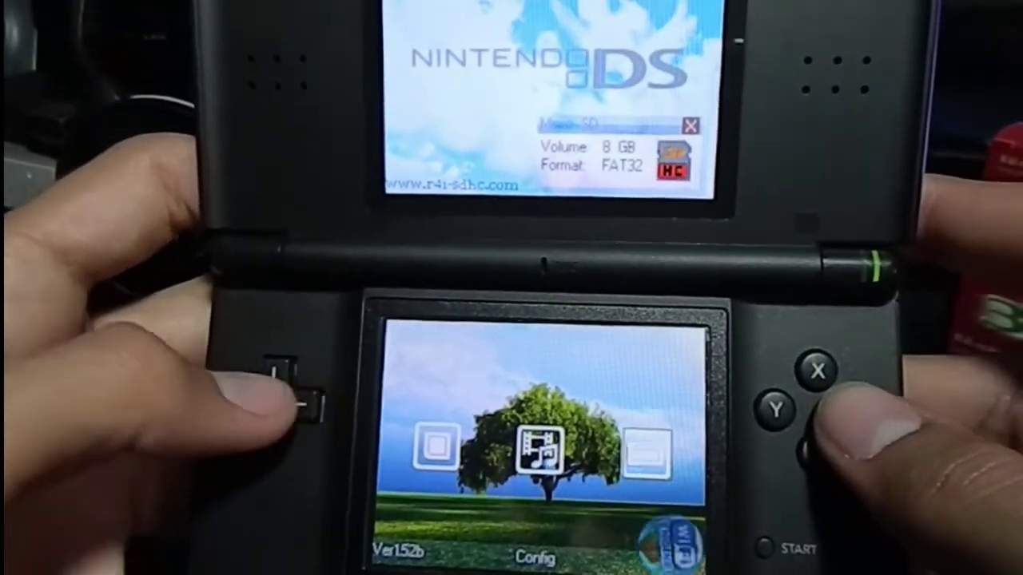
pyautogui.press('Left')
pyautogui.press('Left')
pyautogui.press('Right')
pyautogui.press('Right')
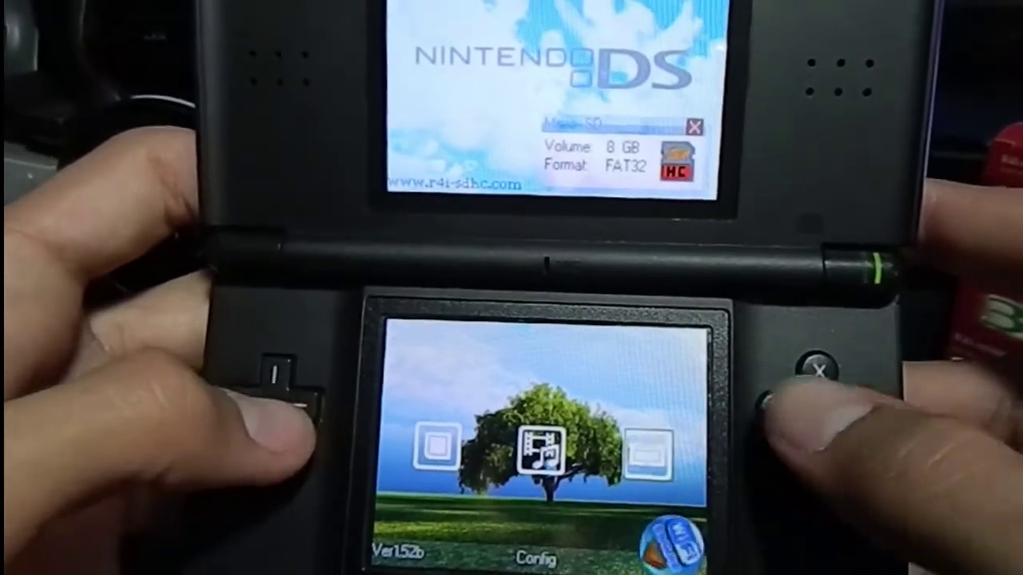
pyautogui.press('Left')
pyautogui.press('Left')
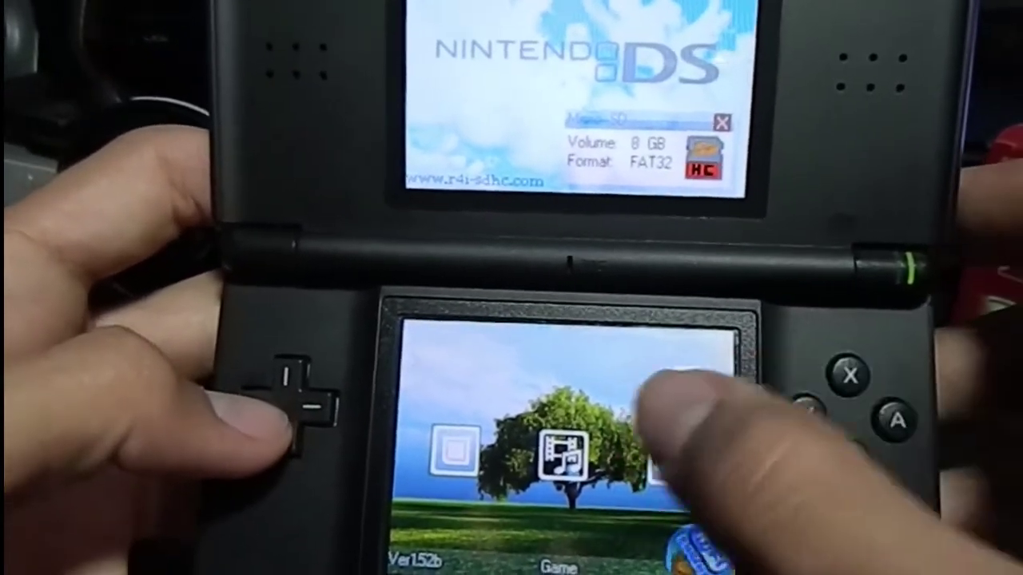
pyautogui.press('Right')
pyautogui.press('Right')
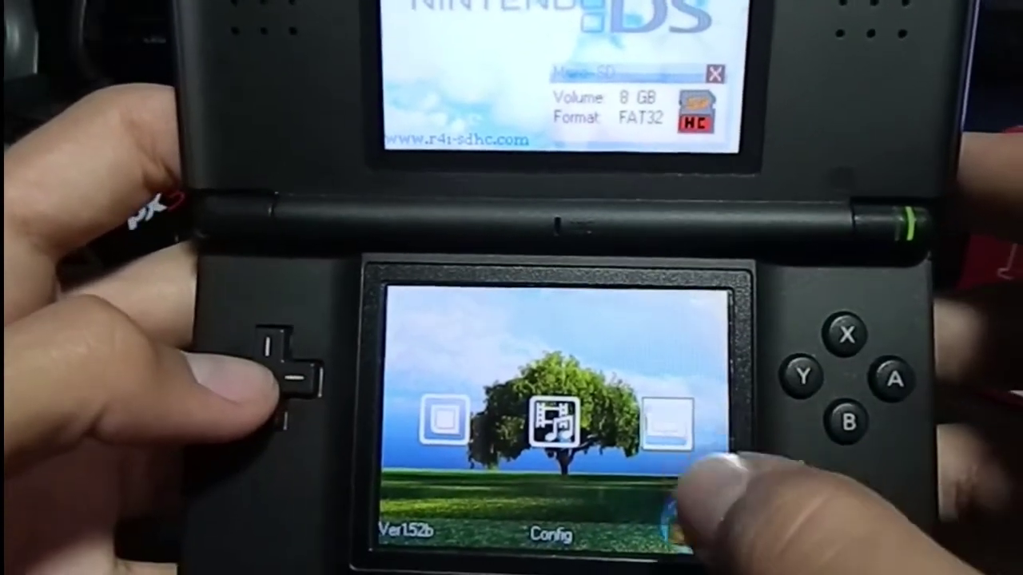
pyautogui.press('Left')
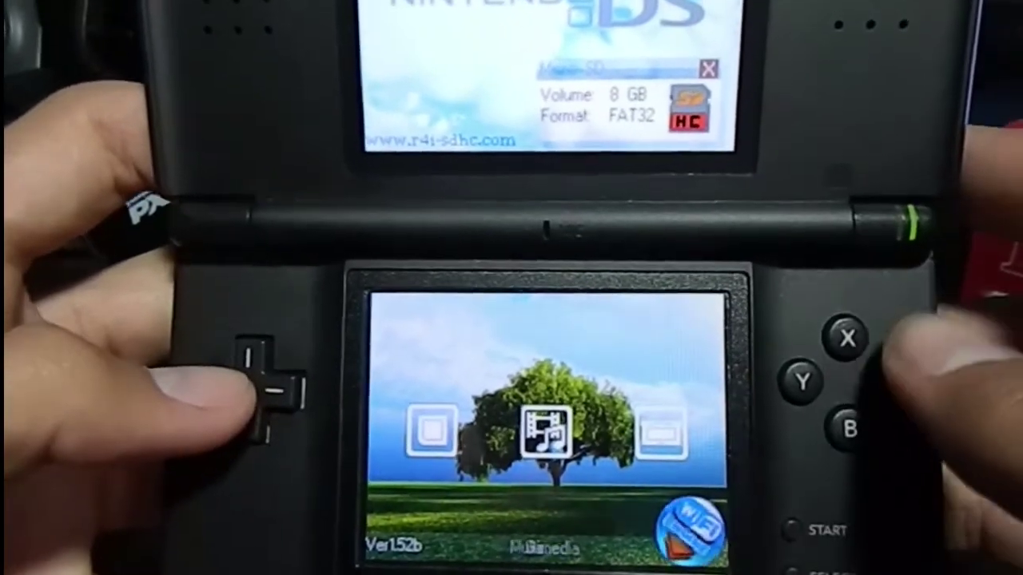
pyautogui.press('Left')
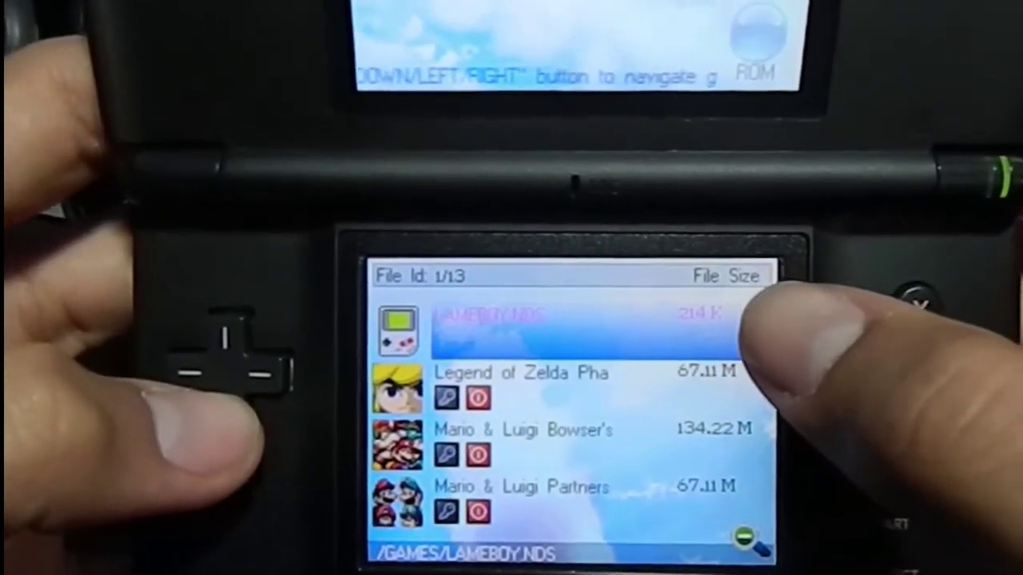
pyautogui.press('Down')
pyautogui.press('Down')
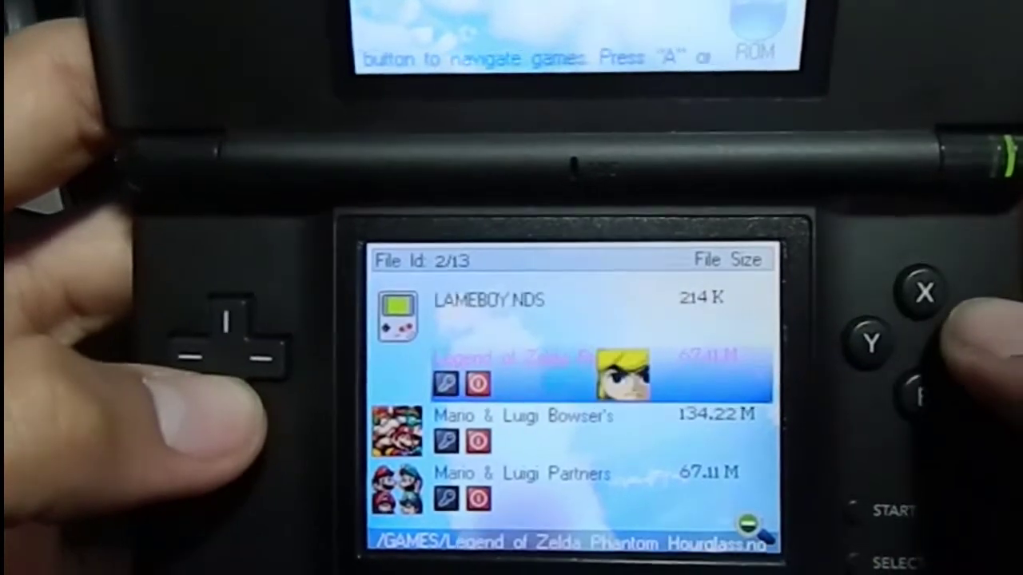
pyautogui.press('Down')
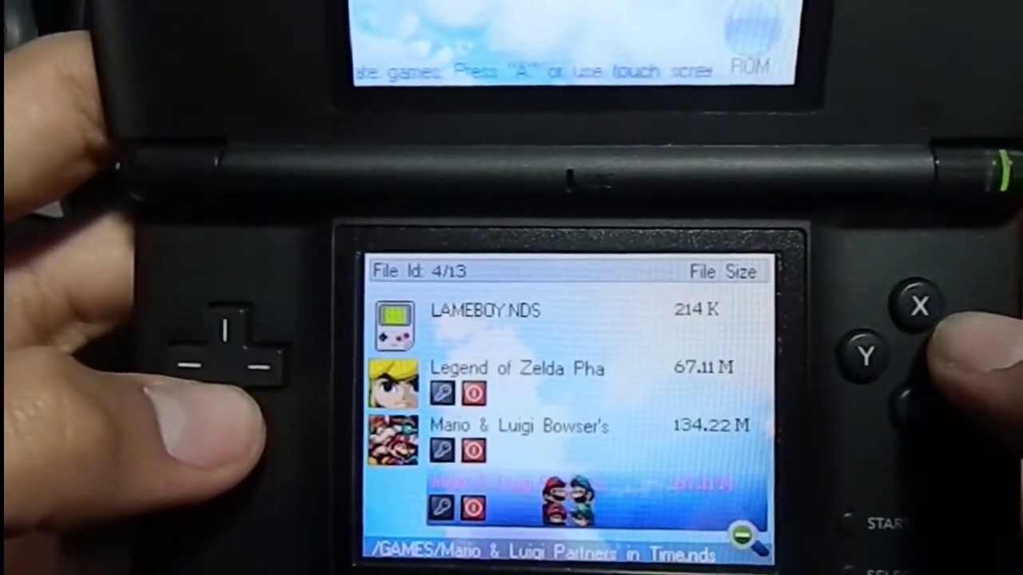